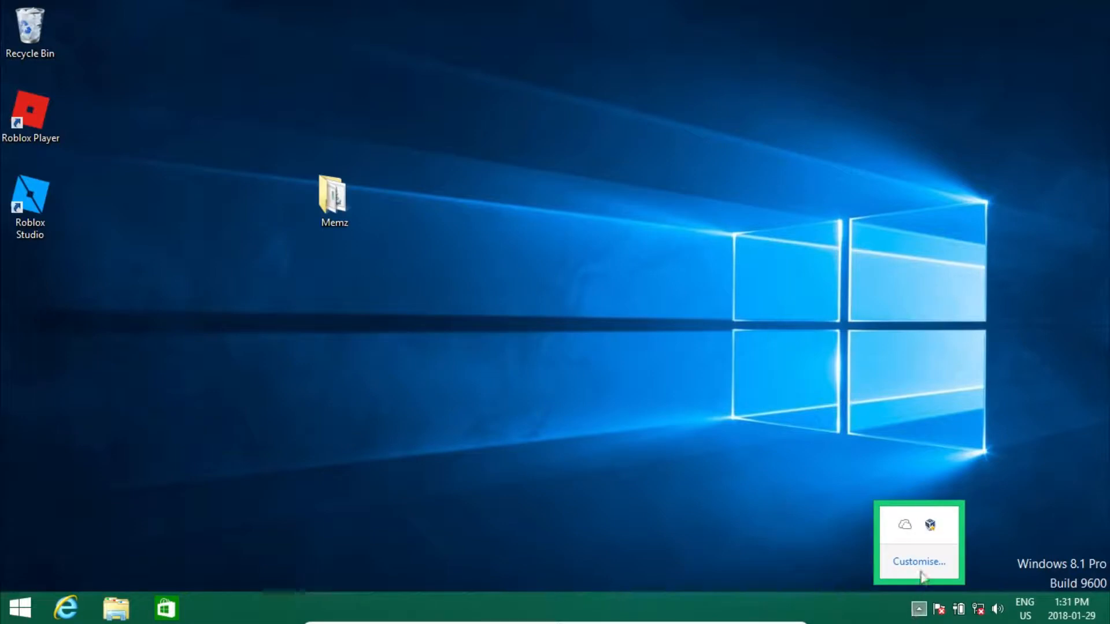
# Close the hidden notification-area icons panel on the Windows 8.1 desktop
pyautogui.click(918, 610)
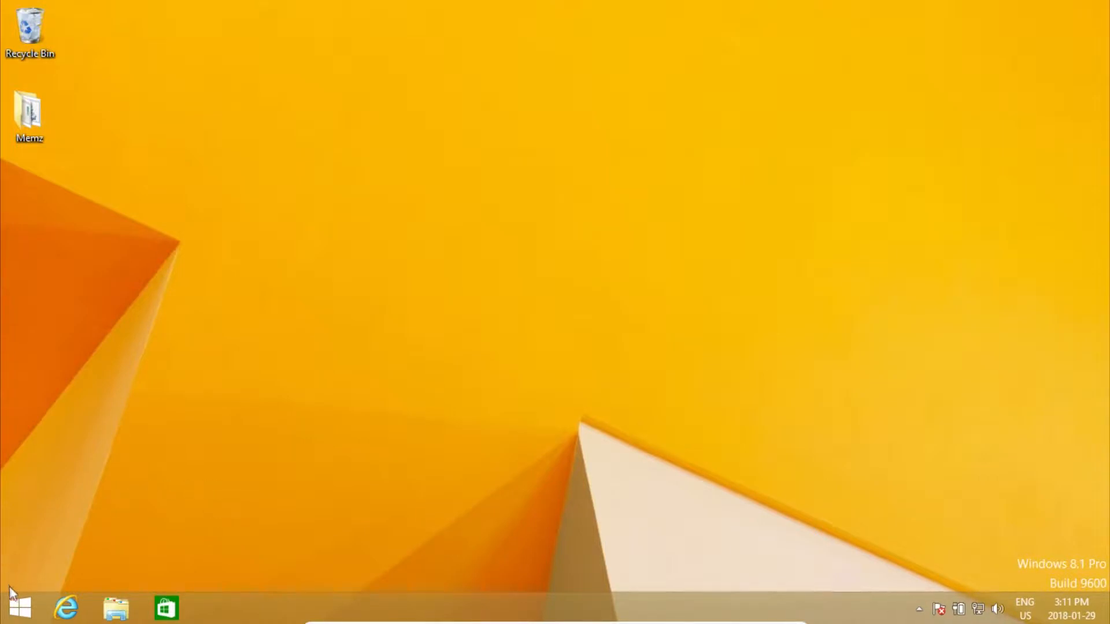
# Open Disk Management from the Start quick menu and centre its window
pyautogui.rightClick(15, 608)
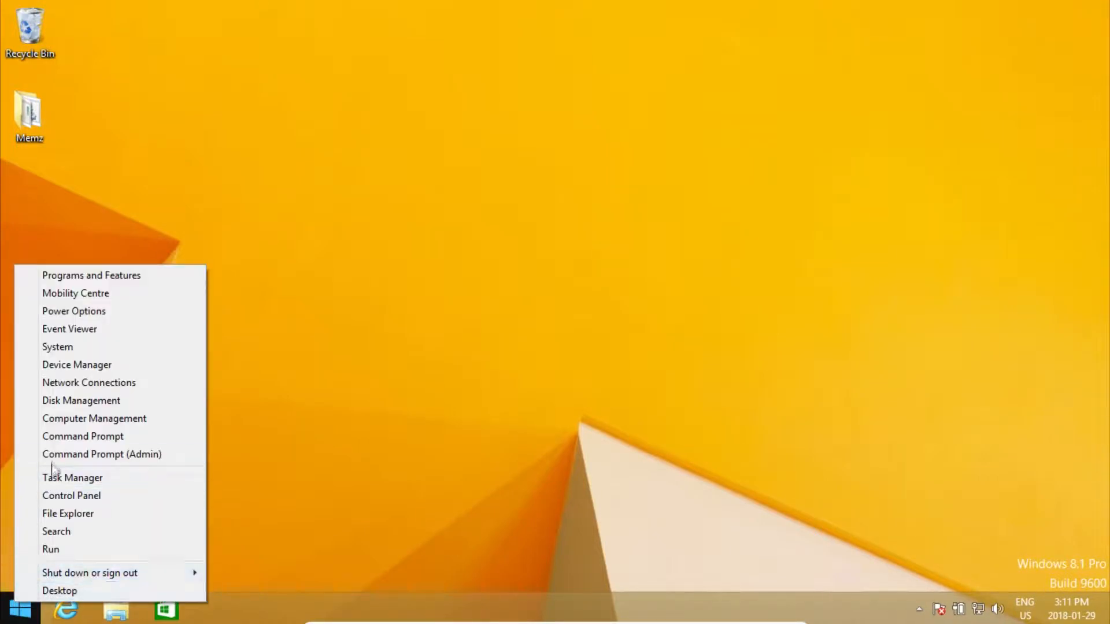
pyautogui.click(94, 400)
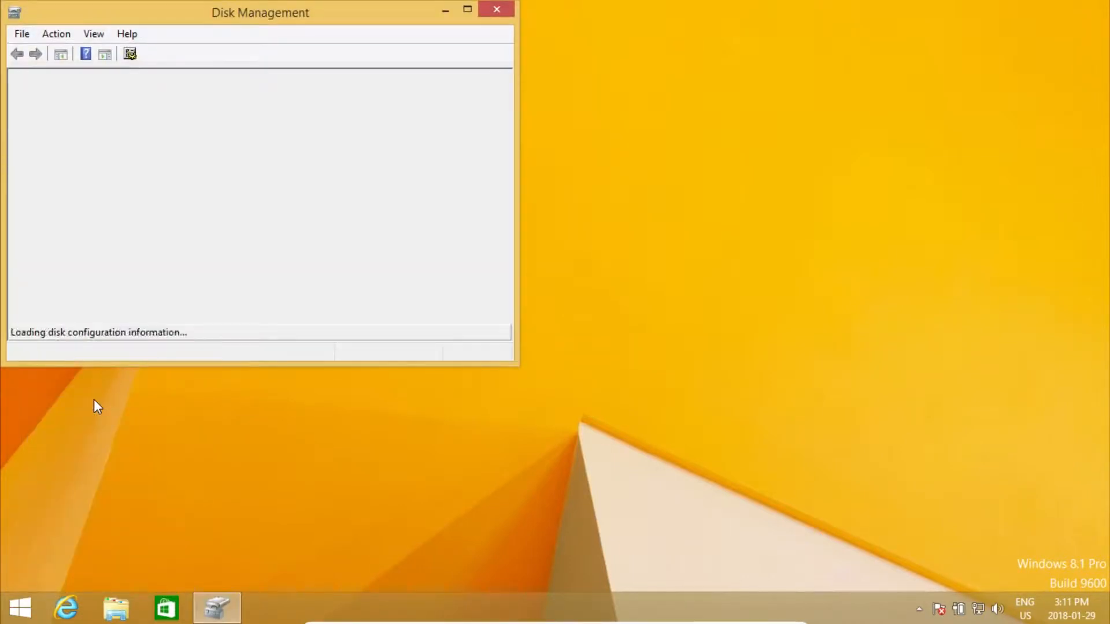
pyautogui.moveTo(228, 19); pyautogui.dragTo(522, 111)
# Select the C: partition, check its free space in File Explorer, then close Explorer
pyautogui.click(669, 367)
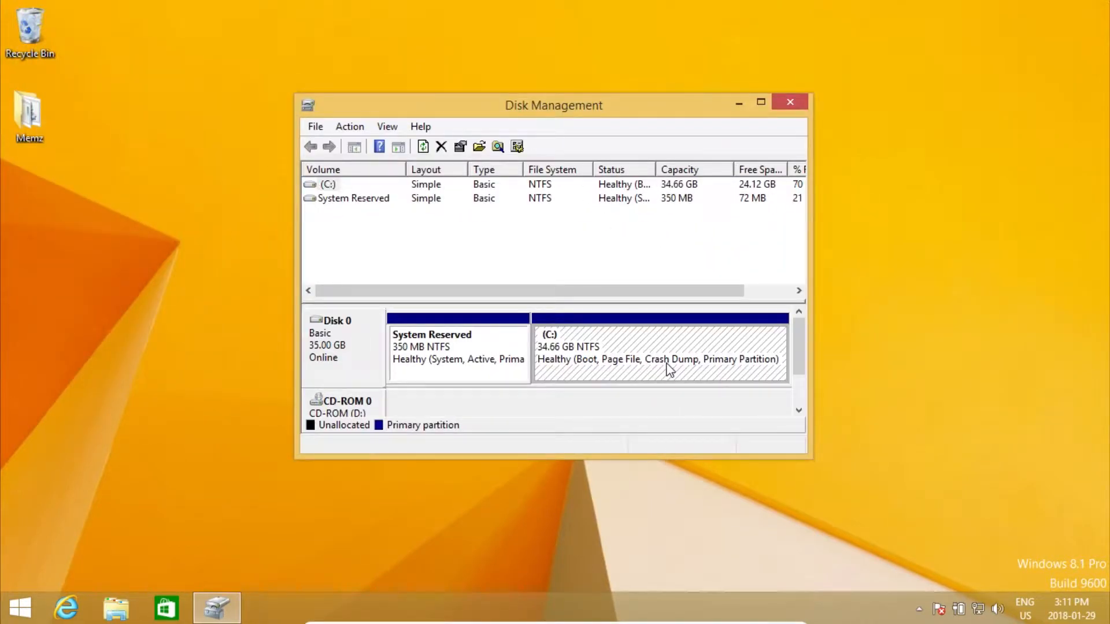
pyautogui.click(133, 609)
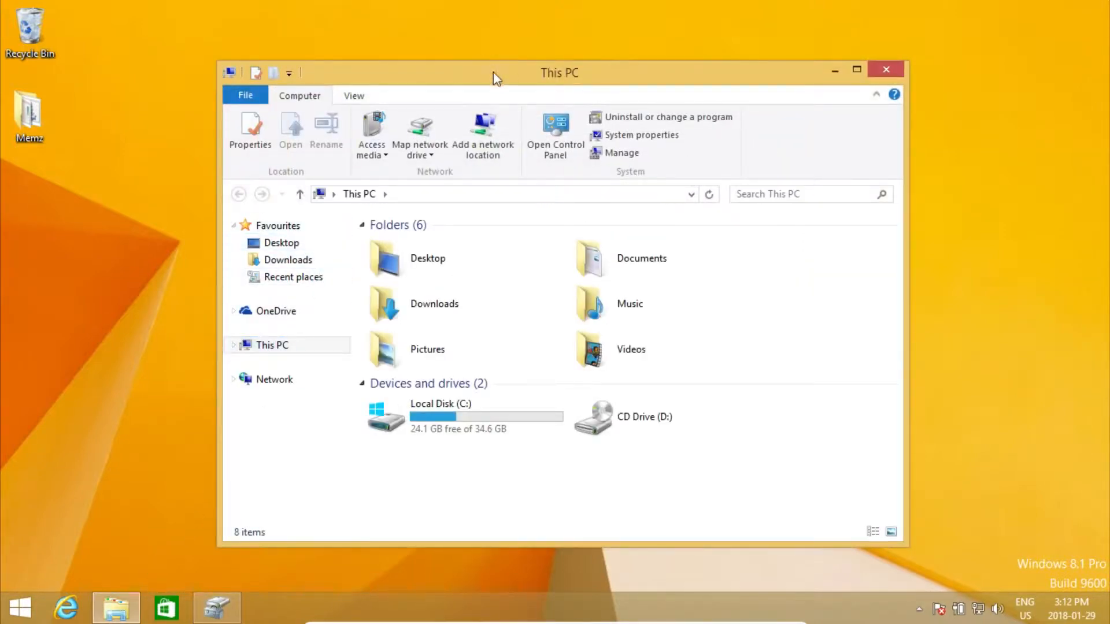
pyautogui.moveTo(494, 72); pyautogui.dragTo(452, 73)
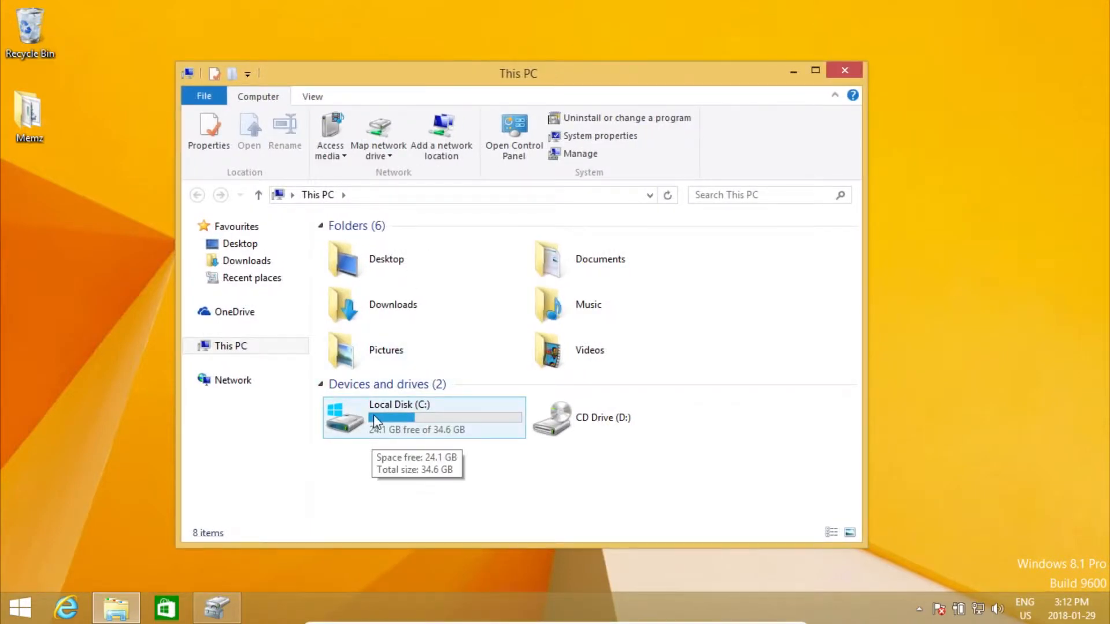
pyautogui.click(850, 74)
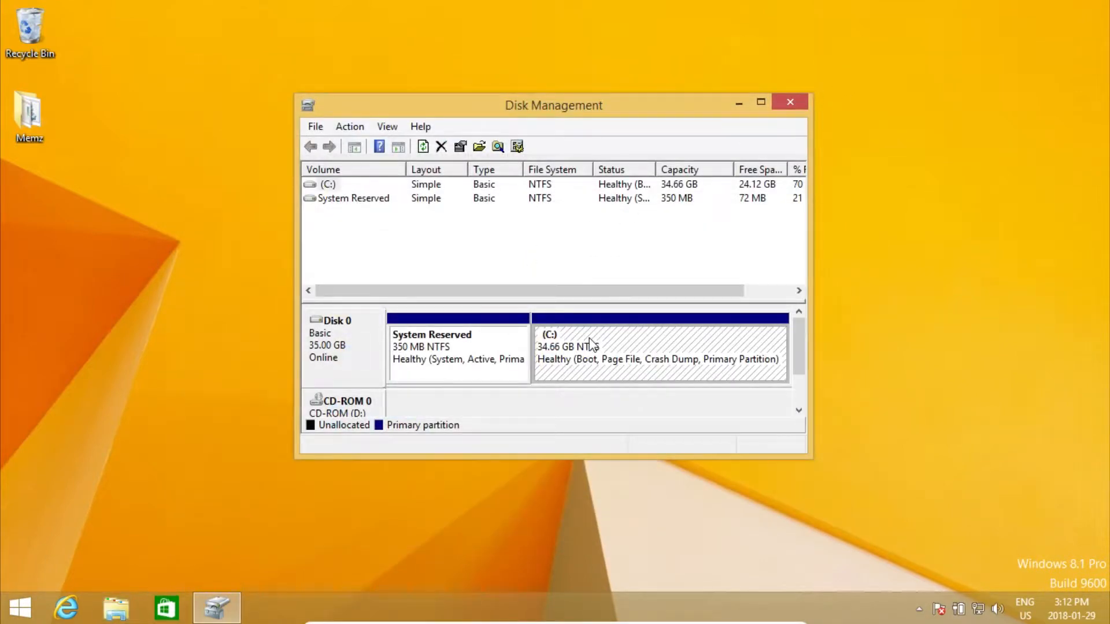
# Shrink the C: partition by 15000 MB, then close Disk Management
pyautogui.rightClick(590, 342)
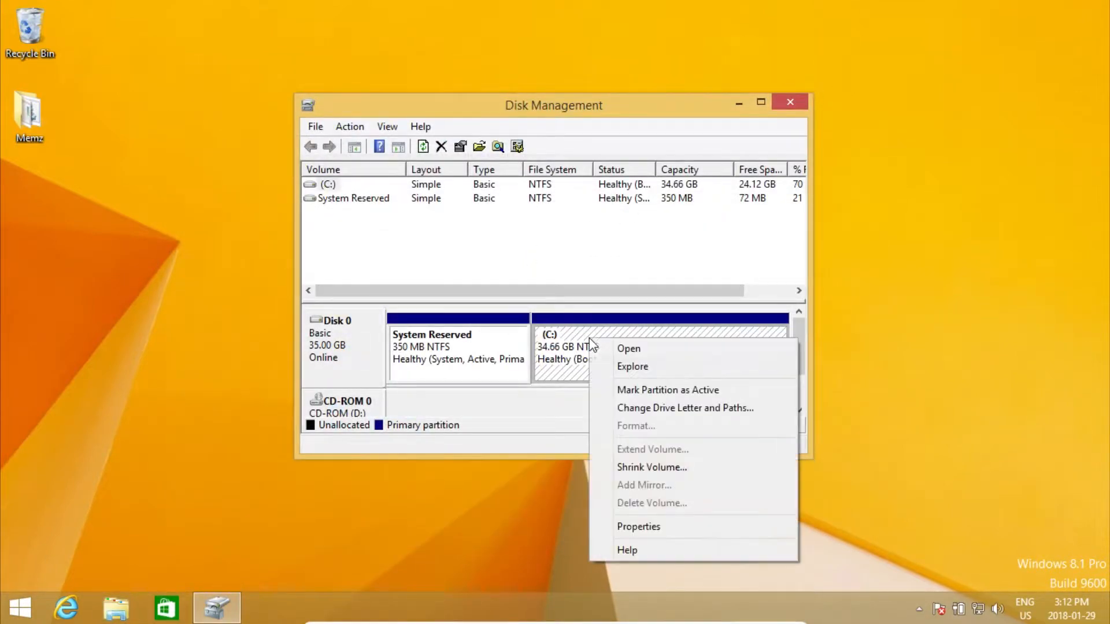
pyautogui.click(669, 466)
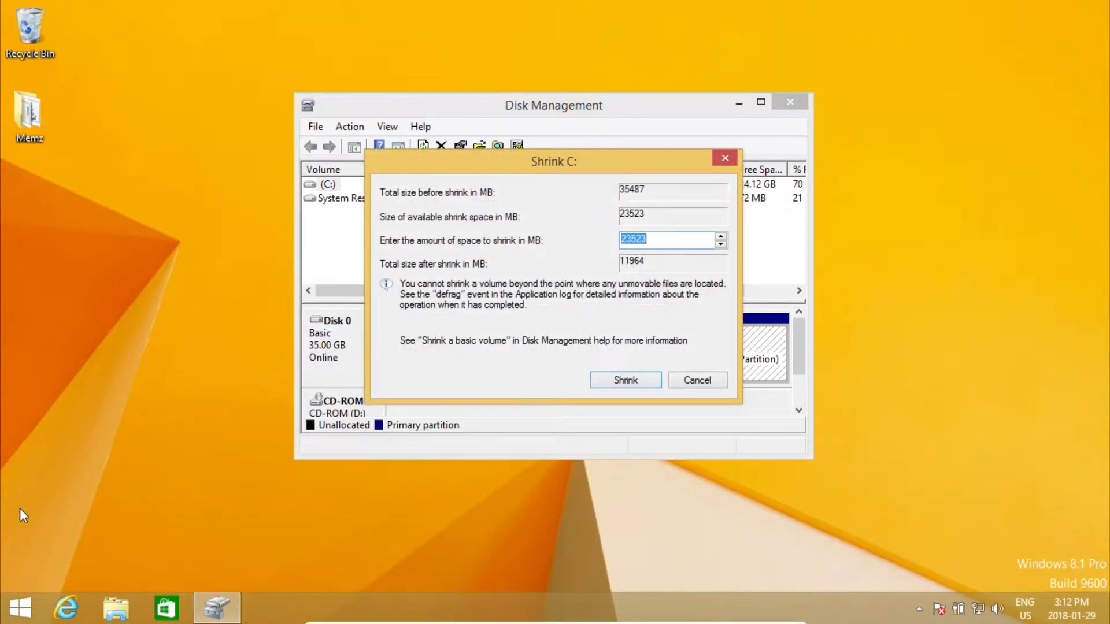
pyautogui.write('15000')
pyautogui.press('Return')
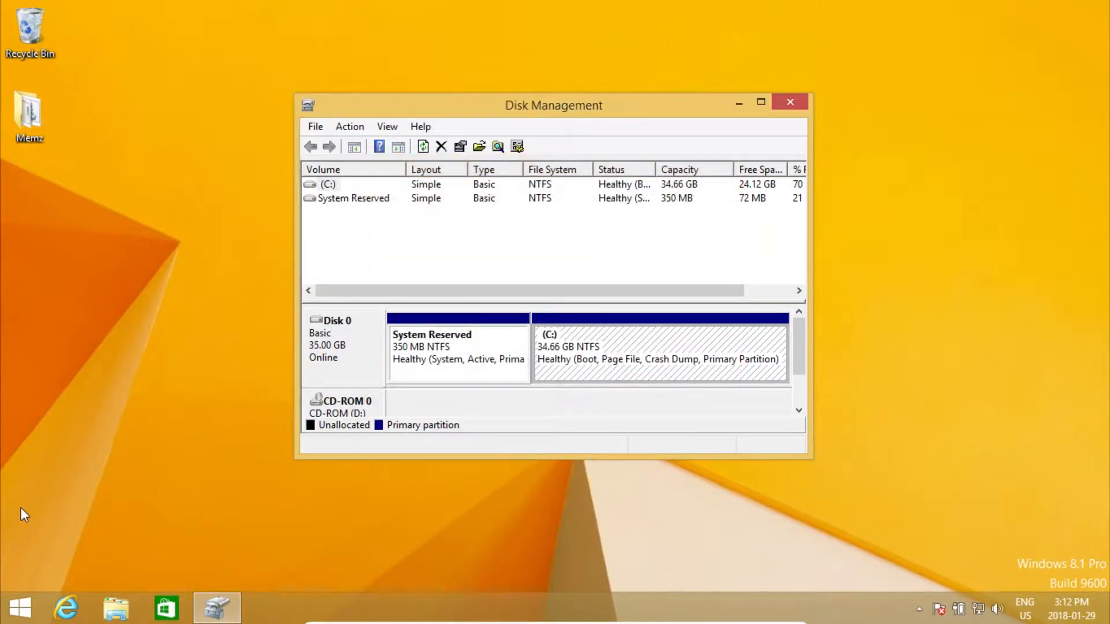
pyautogui.click(789, 103)
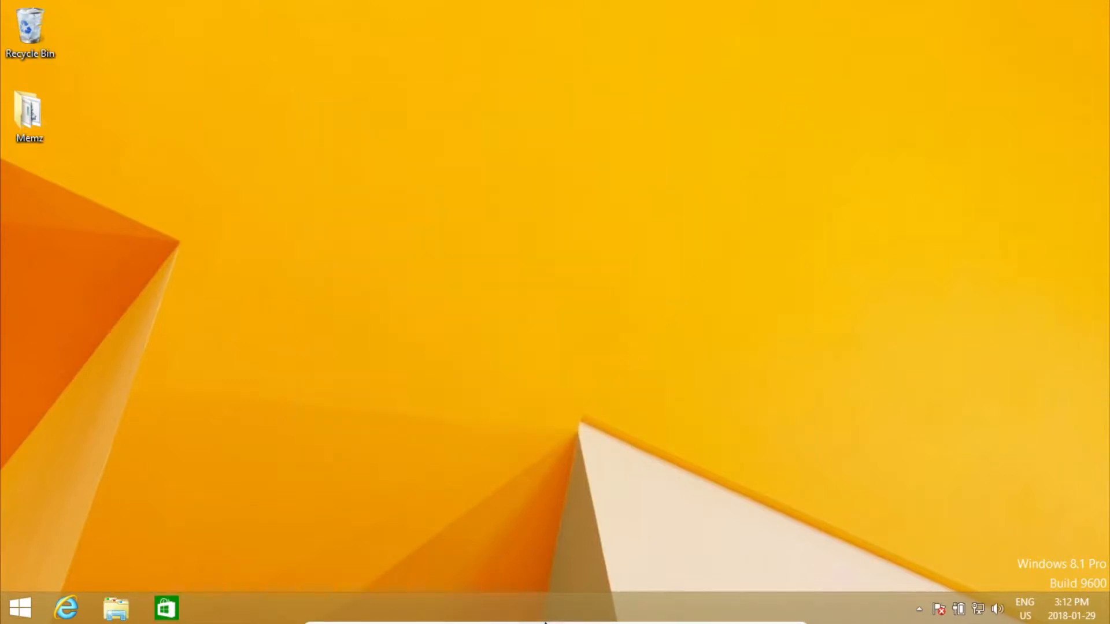
# Insert the debian-live 9.3.0 ISO into the VM's optical drive
pyautogui.click(543, 618)
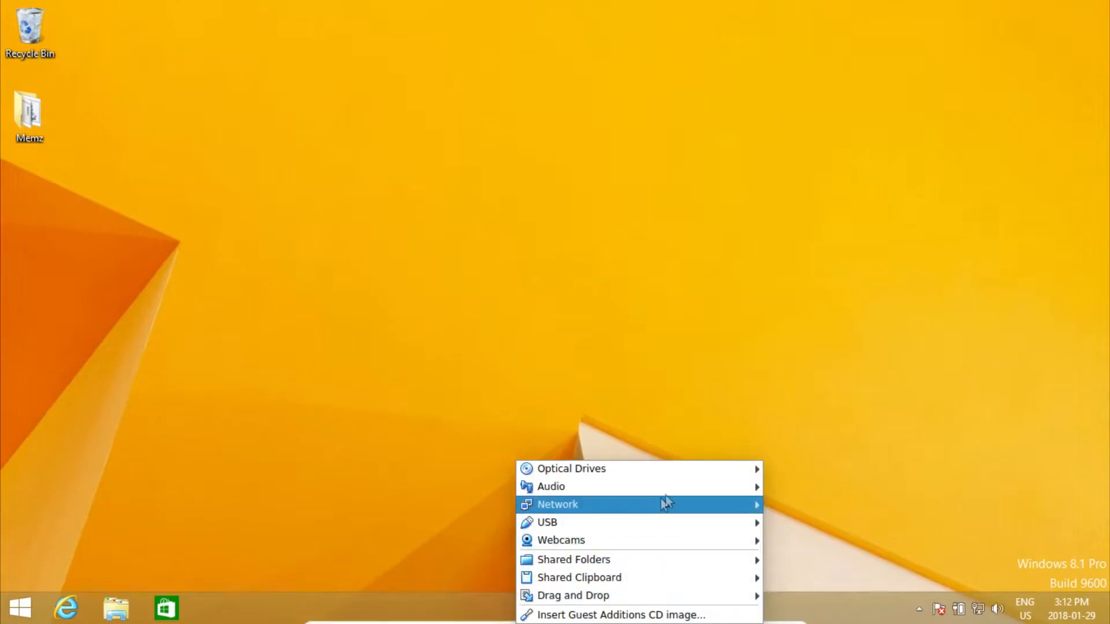
pyautogui.moveTo(722, 470)
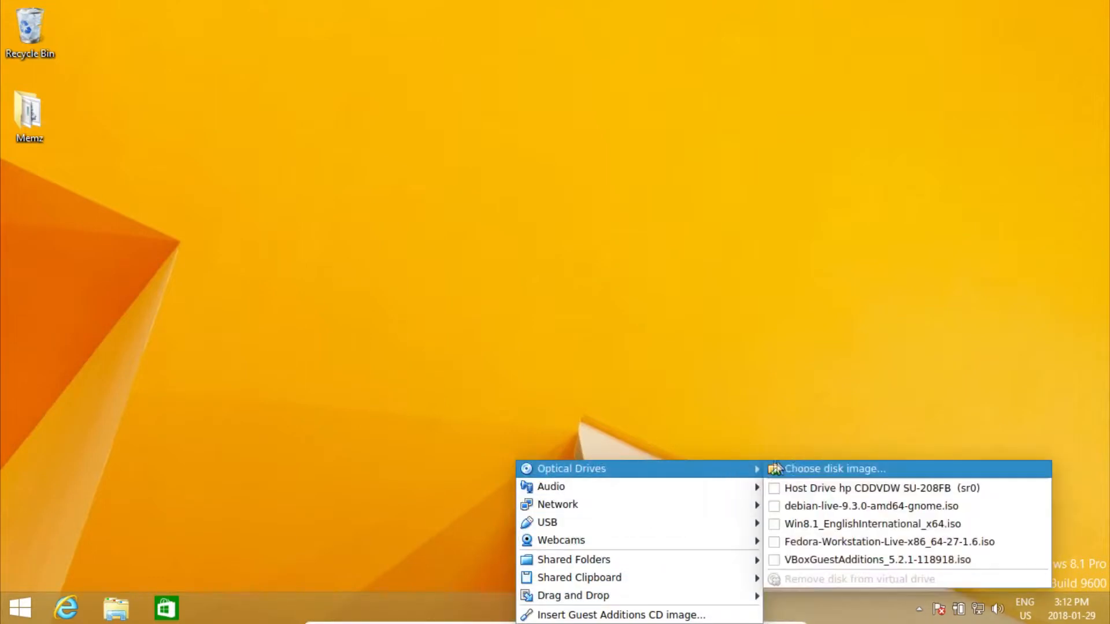
pyautogui.click(861, 508)
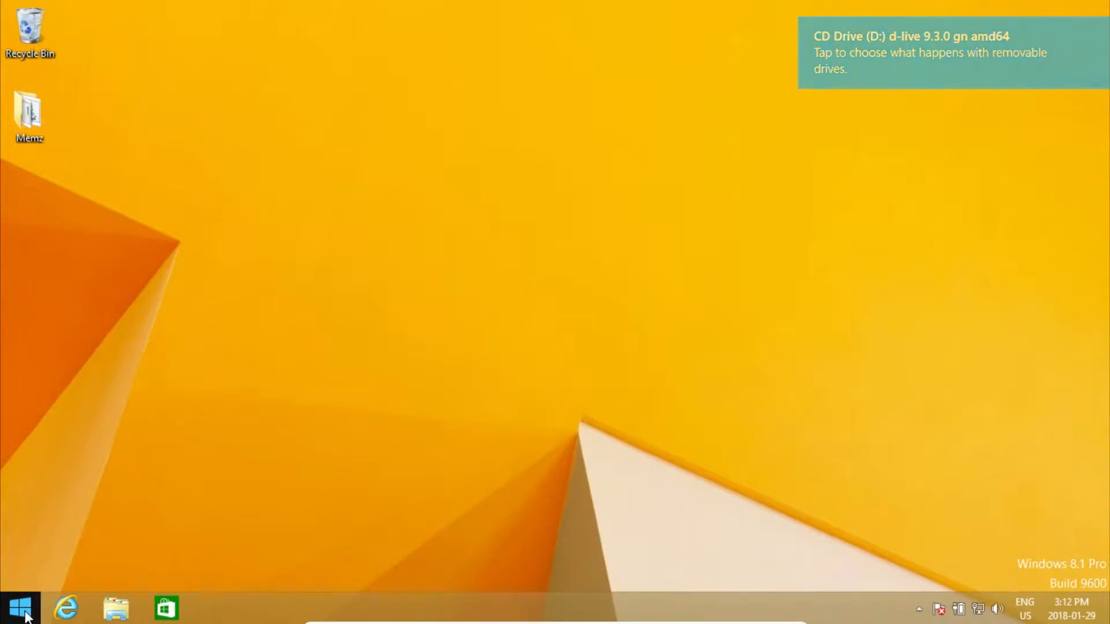
# Restart Windows so the VM boots from the Debian live disc
pyautogui.click(26, 616)
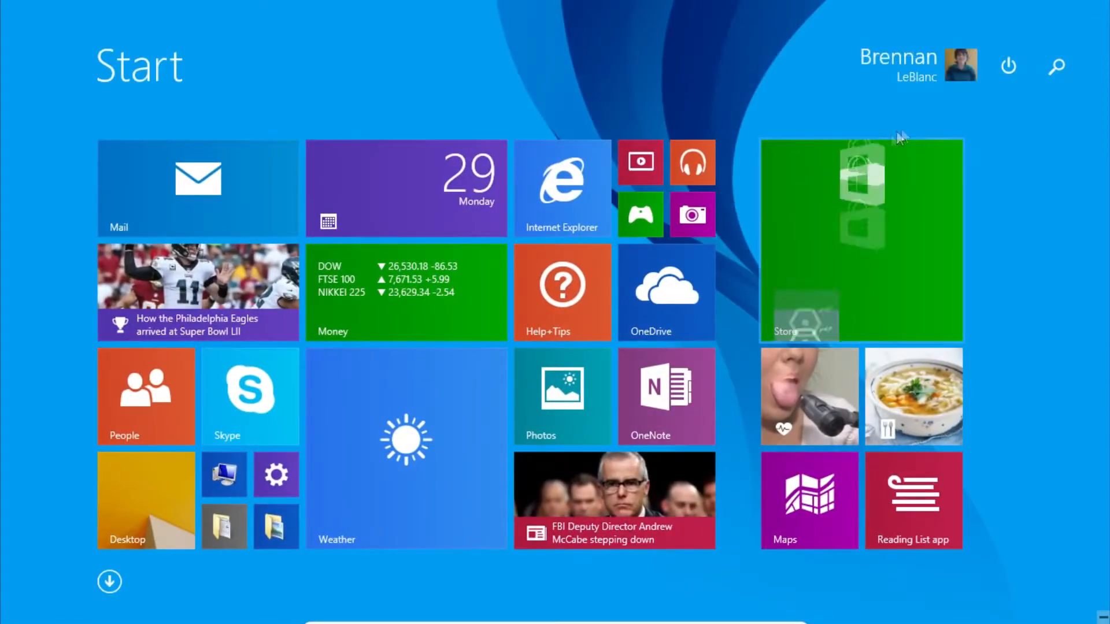
pyautogui.click(1005, 70)
pyautogui.click(993, 140)
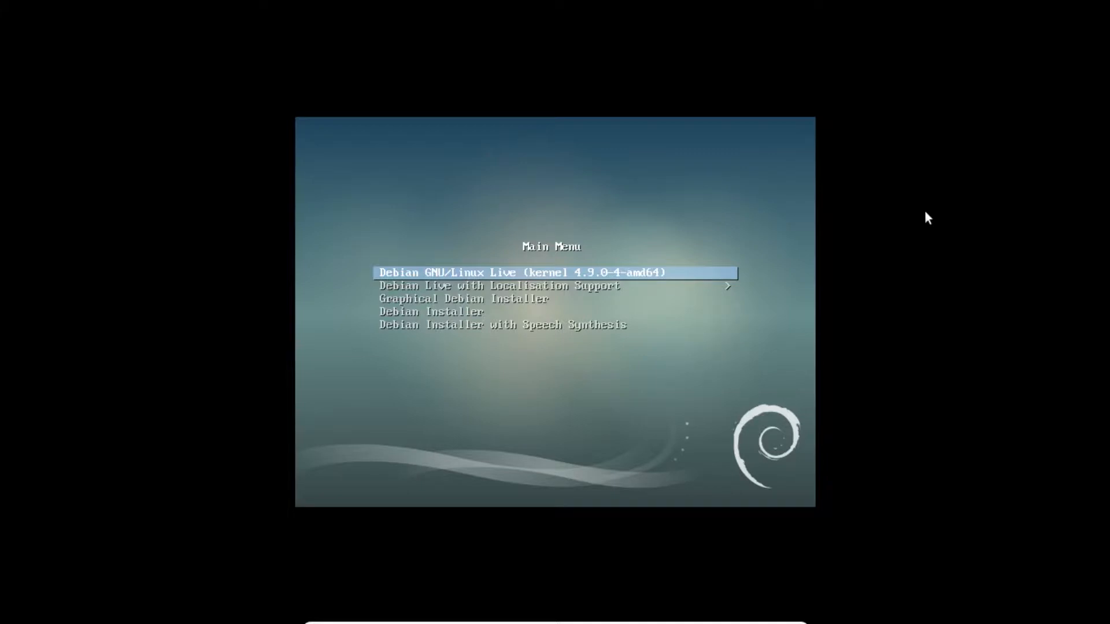
# Launch the Graphical Debian Installer and dismiss the mouse integration notice
pyautogui.press('Down')
pyautogui.press('Down')
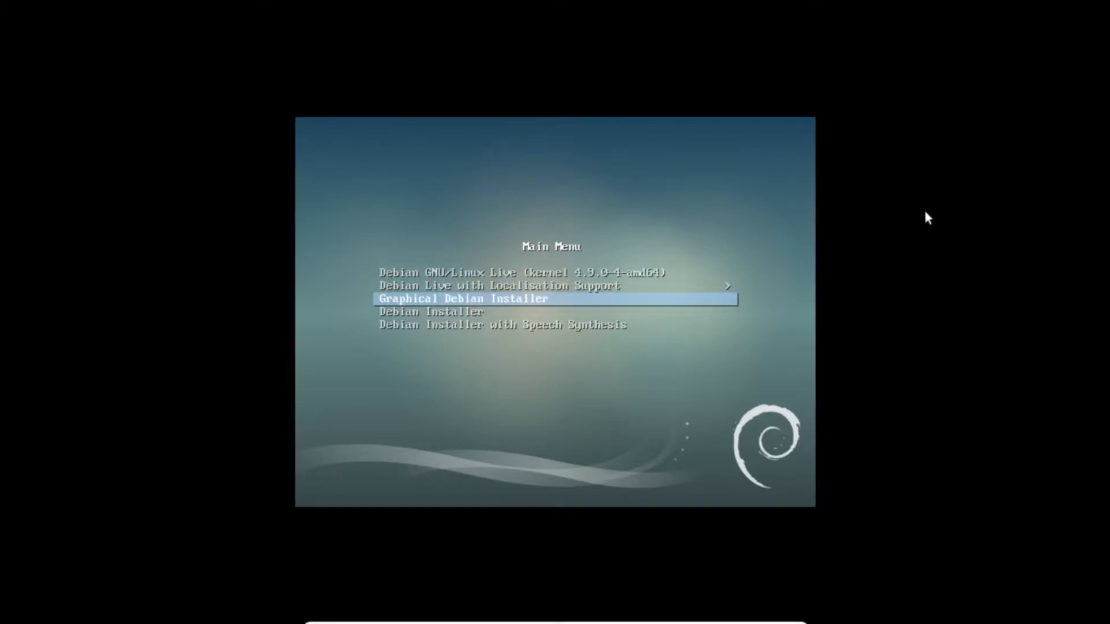
pyautogui.press('Return')
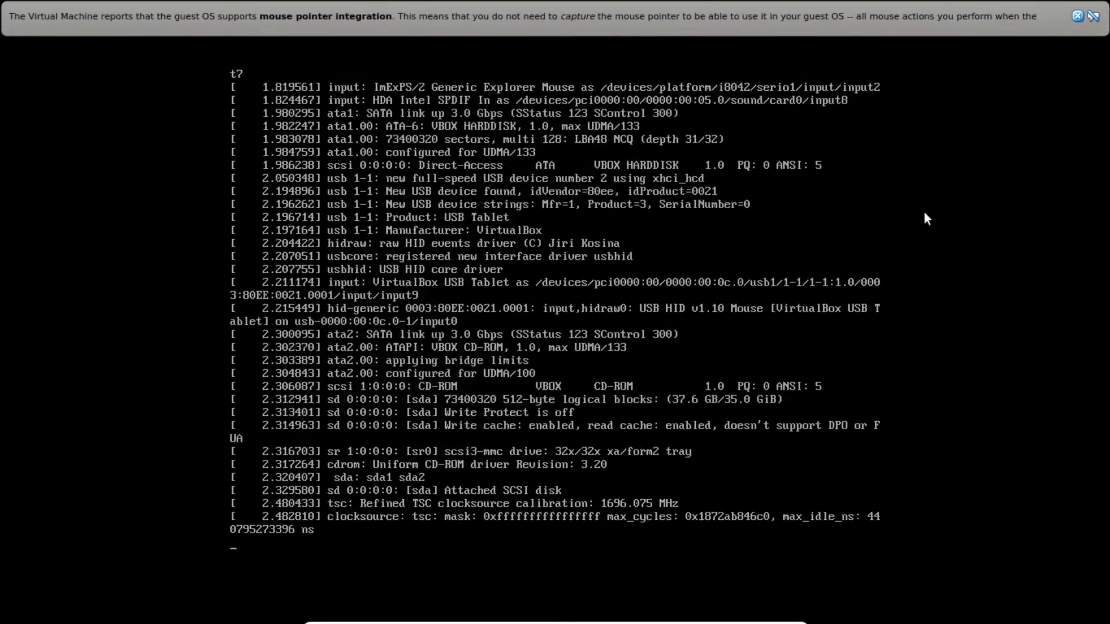
pyautogui.click(1078, 15)
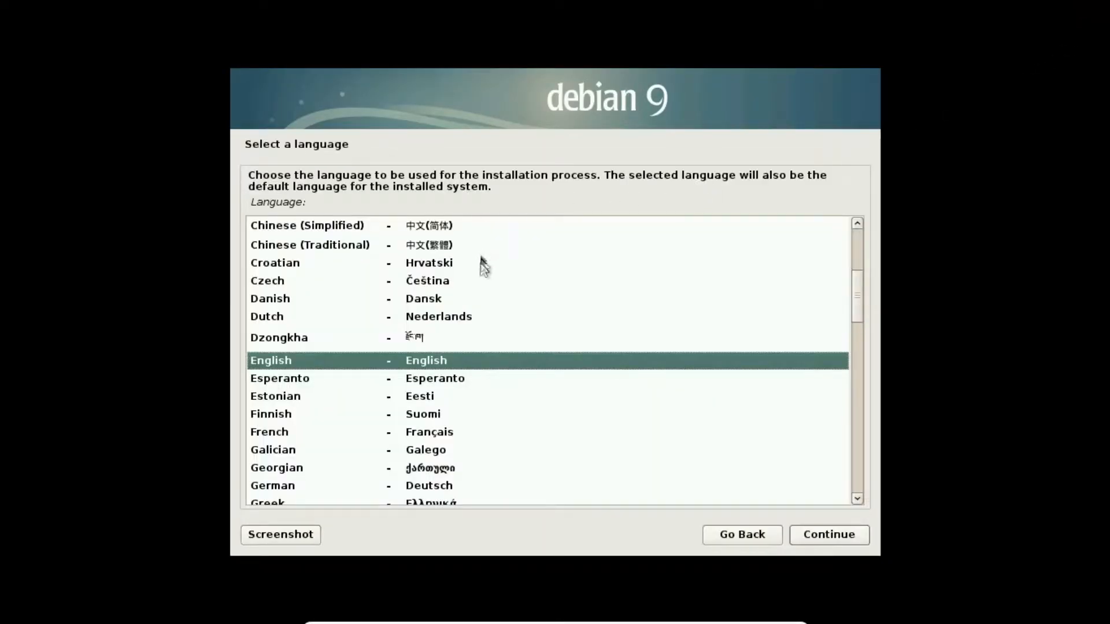
# Choose English language, Canada location and the American English keymap
pyautogui.click(811, 528)
pyautogui.scroll(2, 313, 296)
pyautogui.click(294, 313)
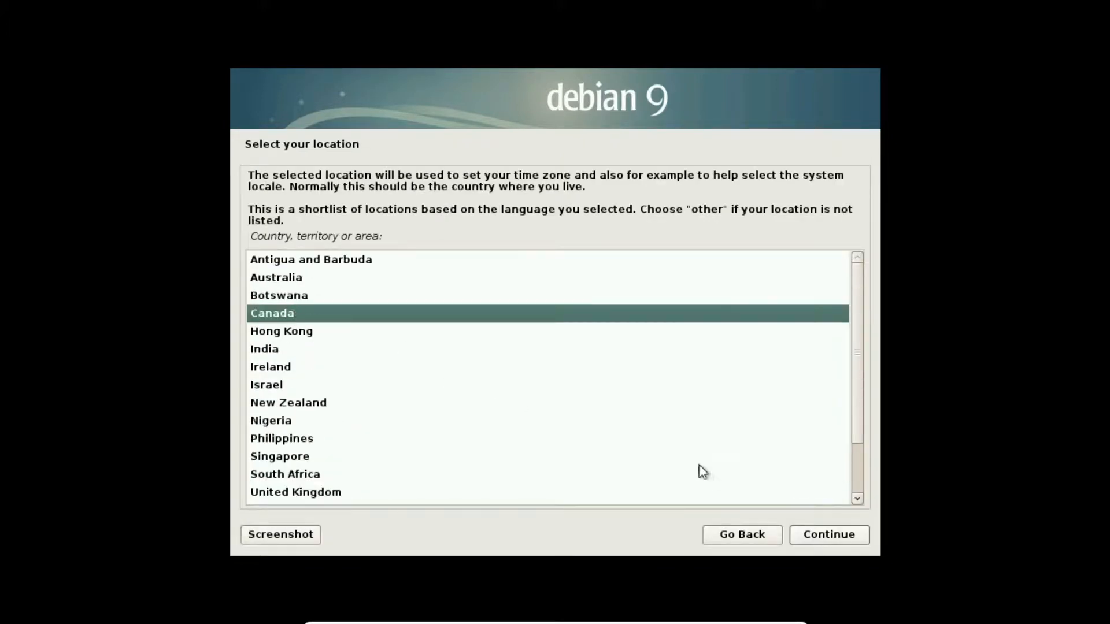
pyautogui.click(860, 539)
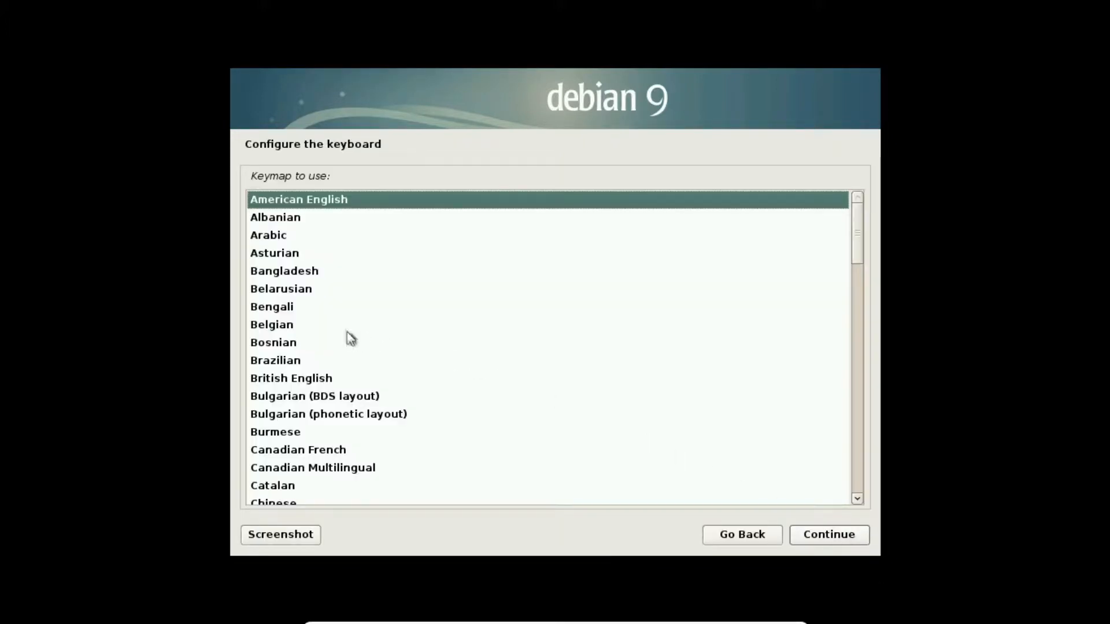
pyautogui.click(855, 535)
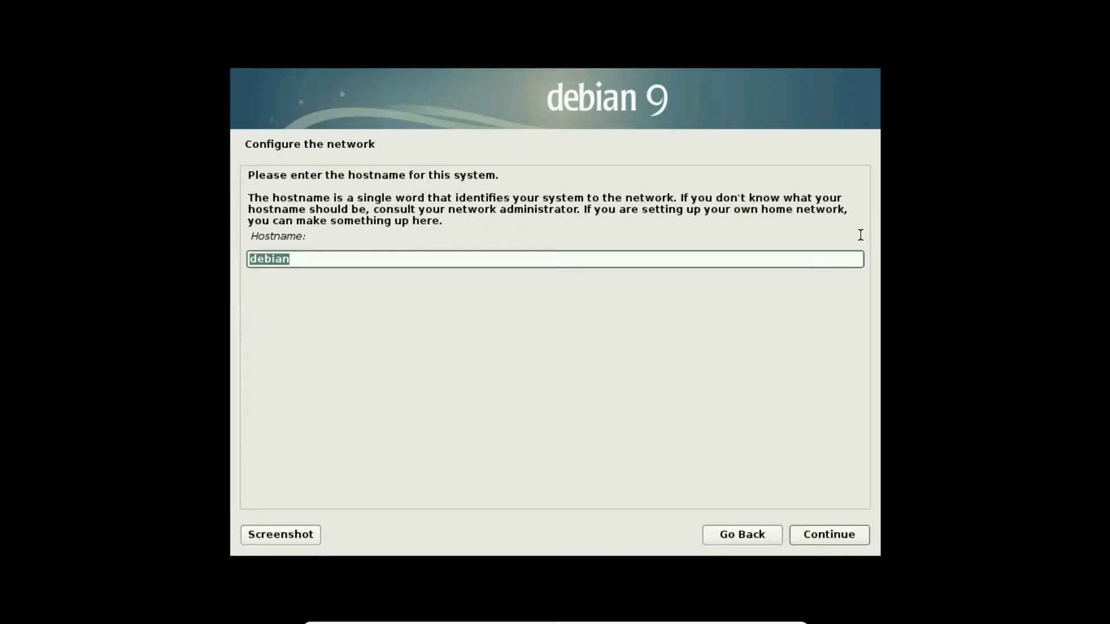
# Set the hostname to EchoDebian and leave the domain name empty
pyautogui.write('Echo')
pyautogui.write('Degb')
pyautogui.press('BackSpace')
pyautogui.press('BackSpace')
pyautogui.write('bian')
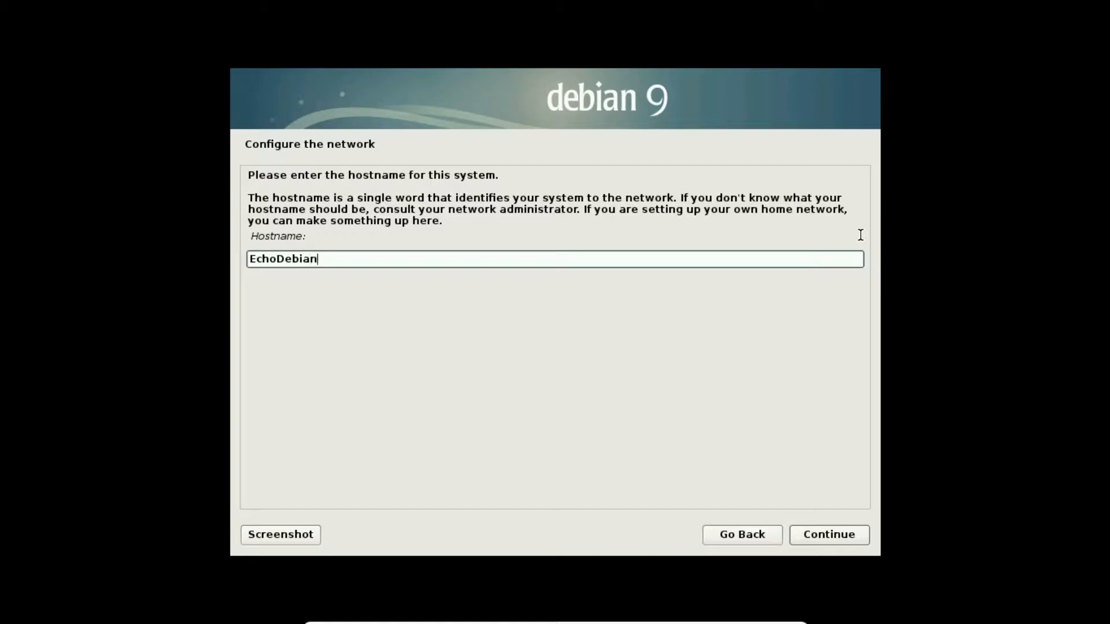
pyautogui.press('Return')
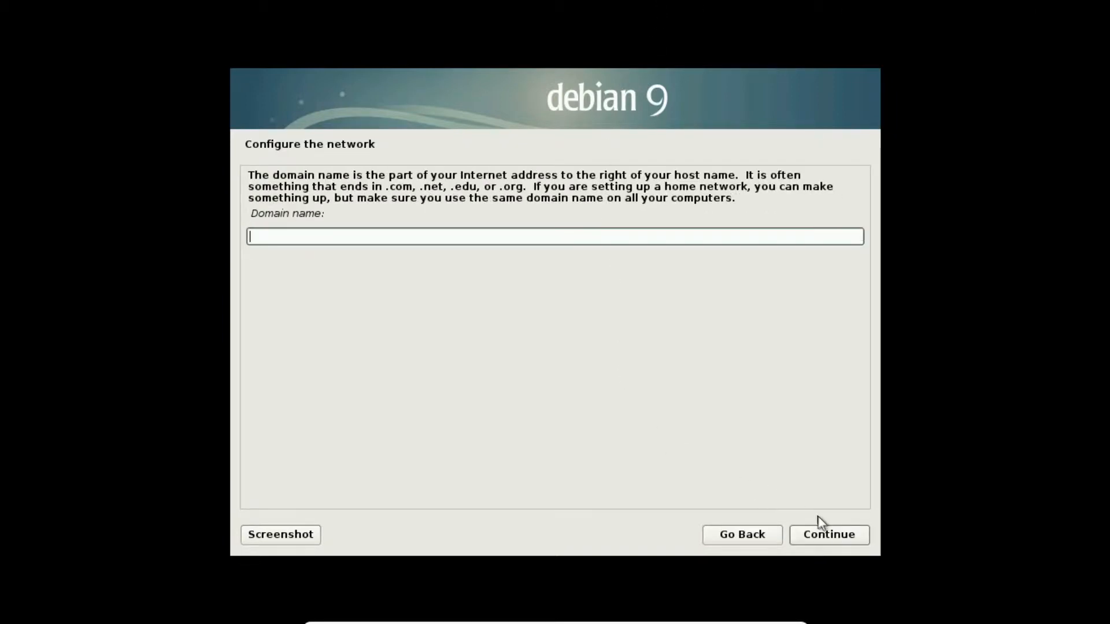
pyautogui.click(827, 533)
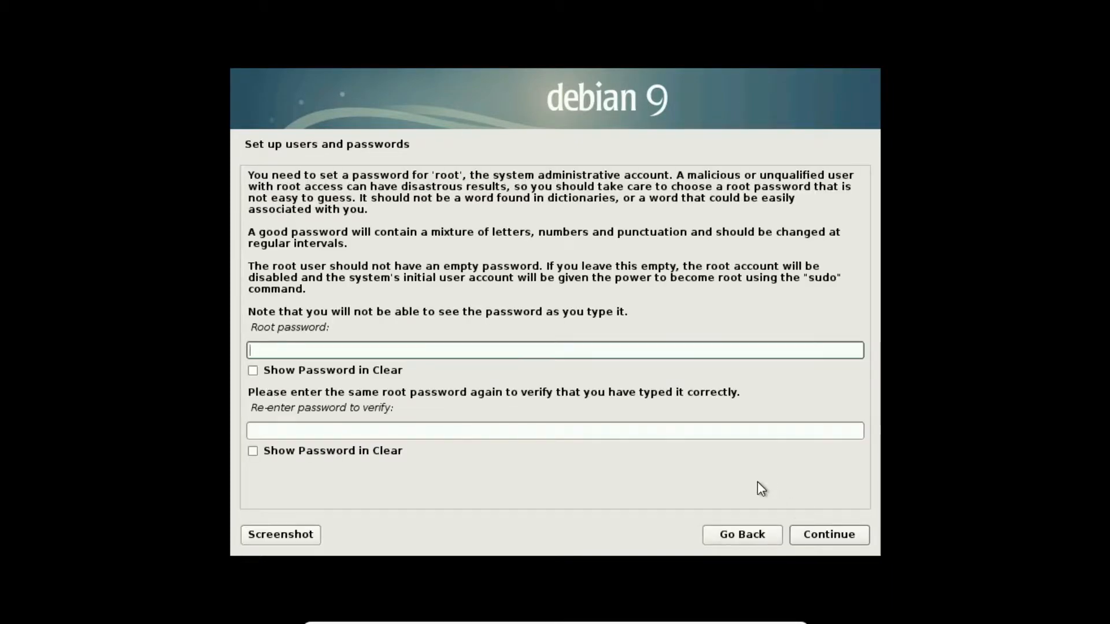
# Enter and confirm the root password
pyautogui.write('••••')
pyautogui.press('BackSpace')
pyautogui.press('BackSpace')
pyautogui.press('BackSpace')
pyautogui.press('BackSpace')
pyautogui.write('••••')
pyautogui.press('Tab')
pyautogui.press('Tab')
pyautogui.write('•••')
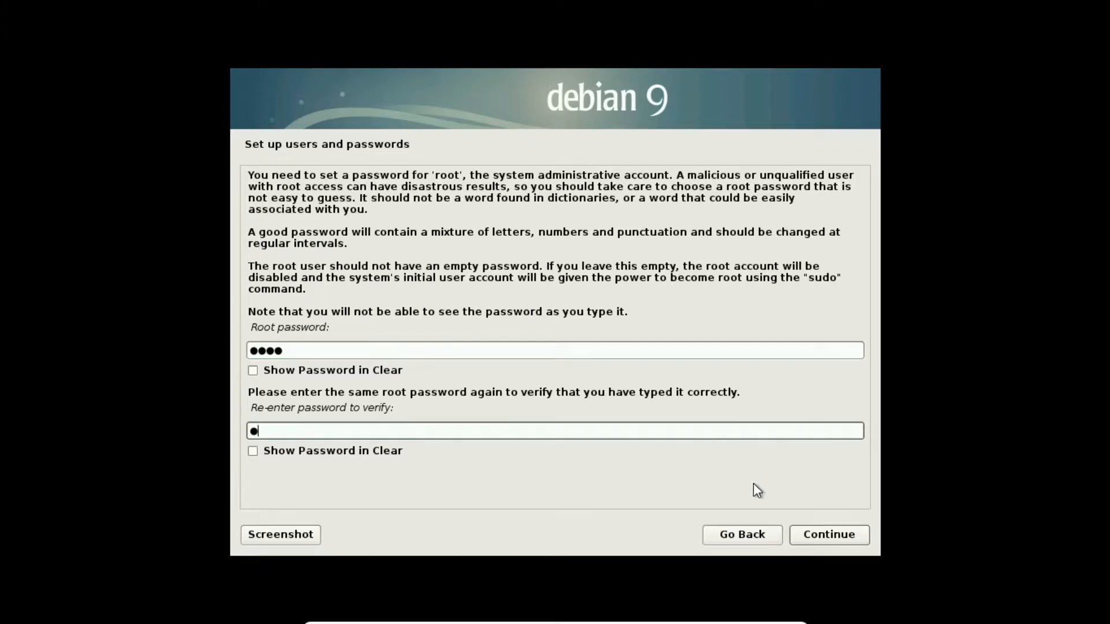
pyautogui.write('•')
pyautogui.press('Return')
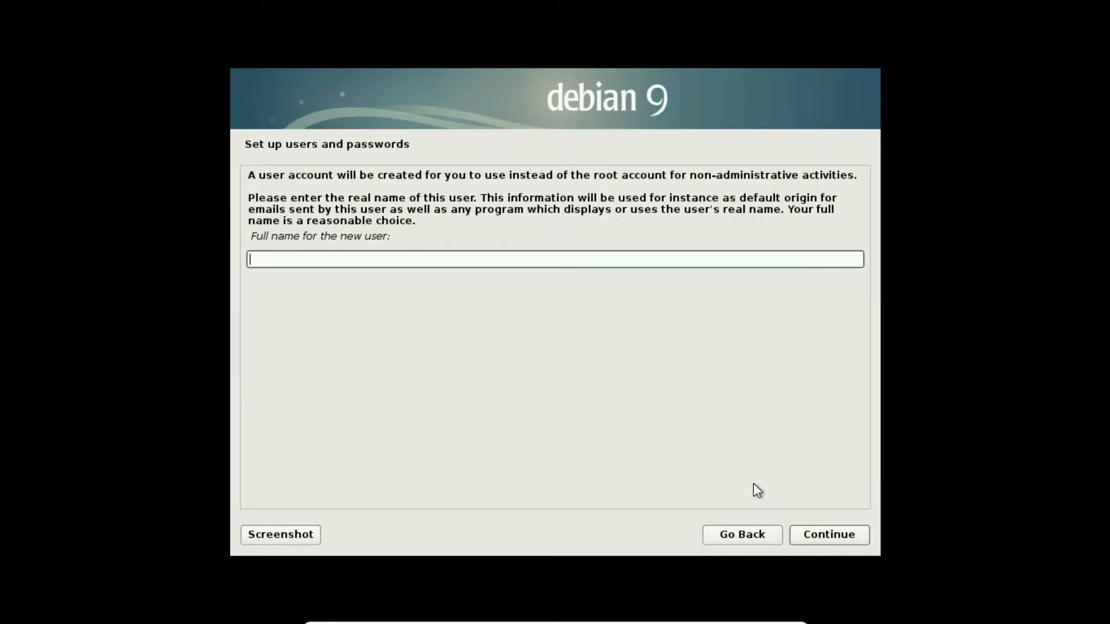
# Create the user account: enter the full name, accept the suggested username, set its password
pyautogui.press('Return')
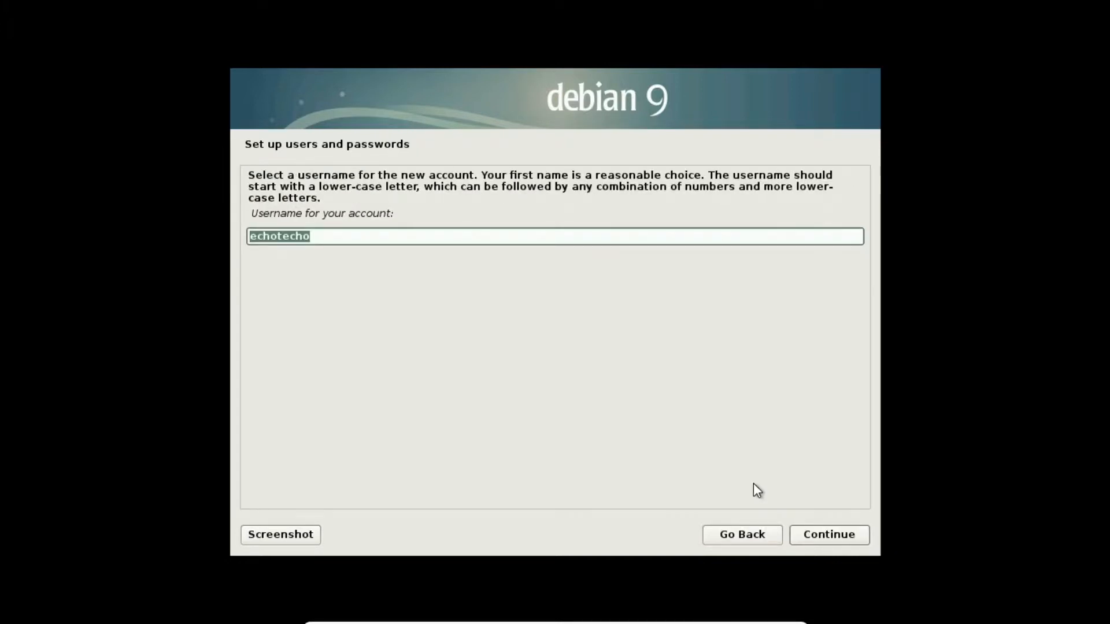
pyautogui.press('Return')
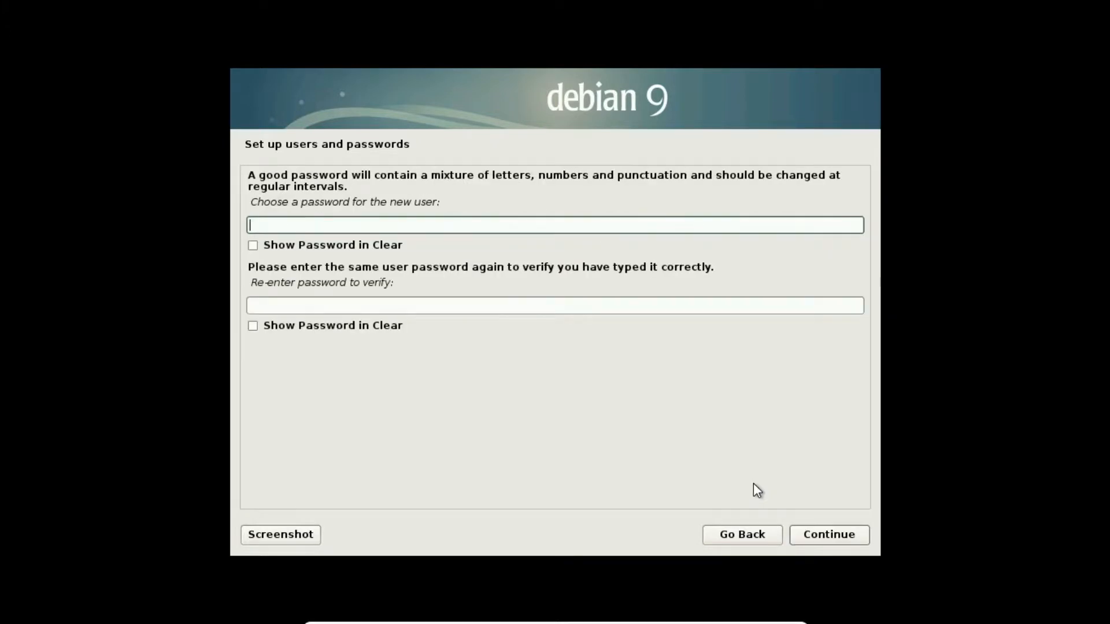
pyautogui.press('Tab')
pyautogui.press('Tab')
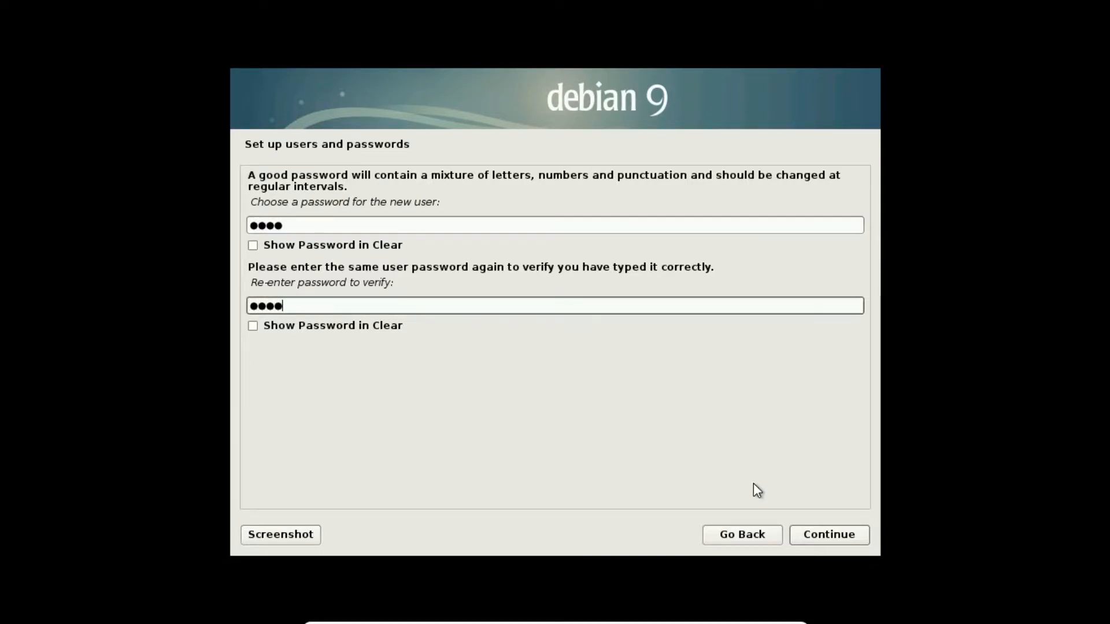
pyautogui.press('Return')
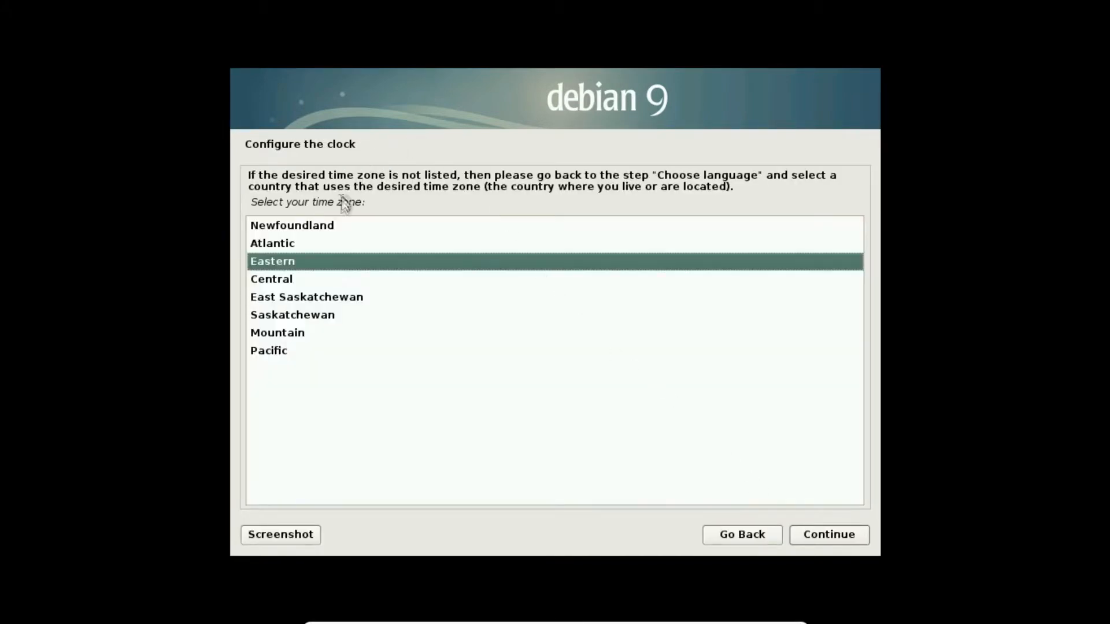
# Pick the Atlantic time zone and choose manual disk partitioning
pyautogui.click(314, 244)
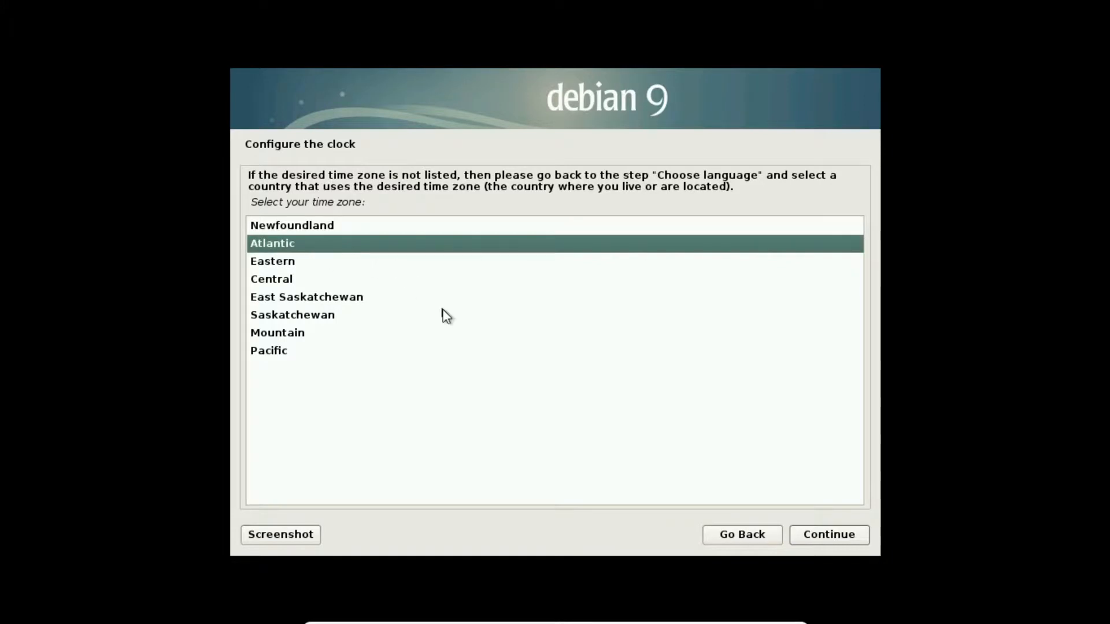
pyautogui.click(811, 536)
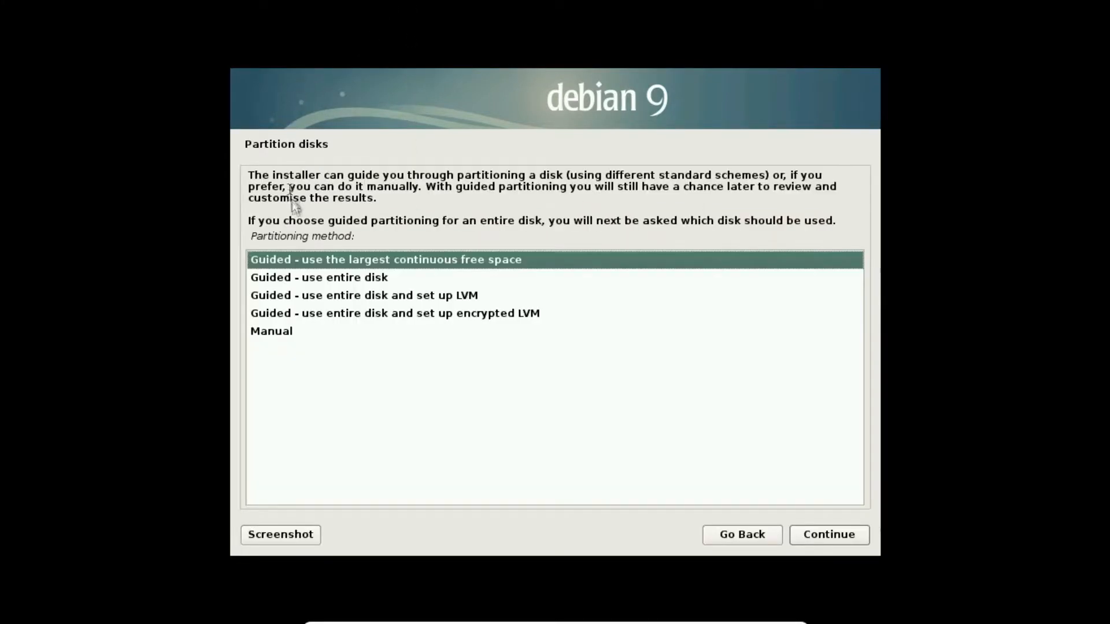
pyautogui.click(307, 332)
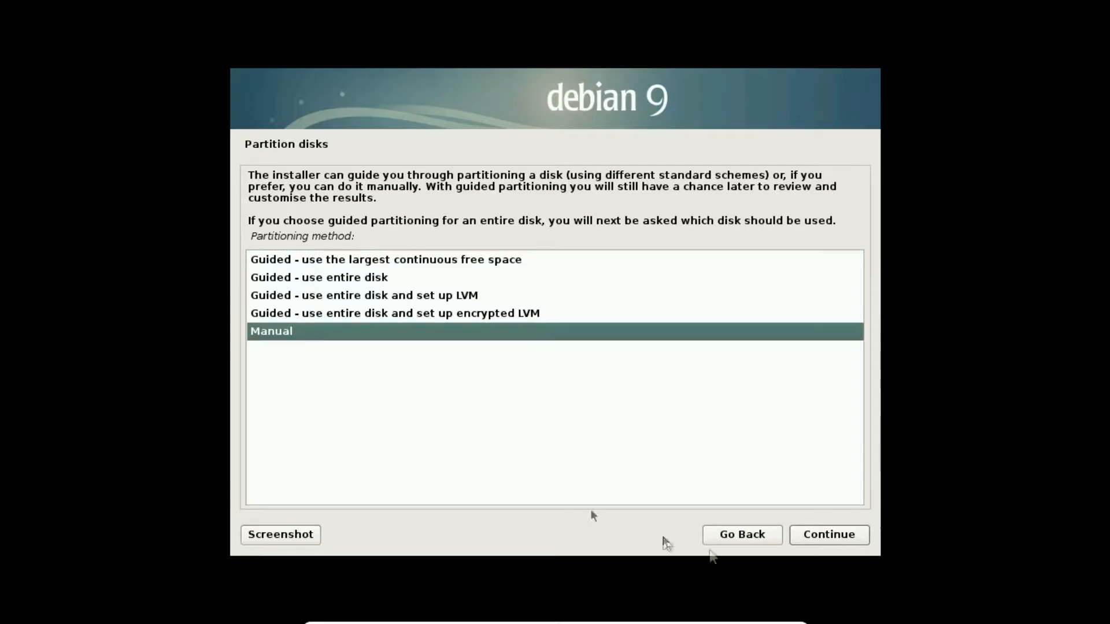
pyautogui.click(859, 538)
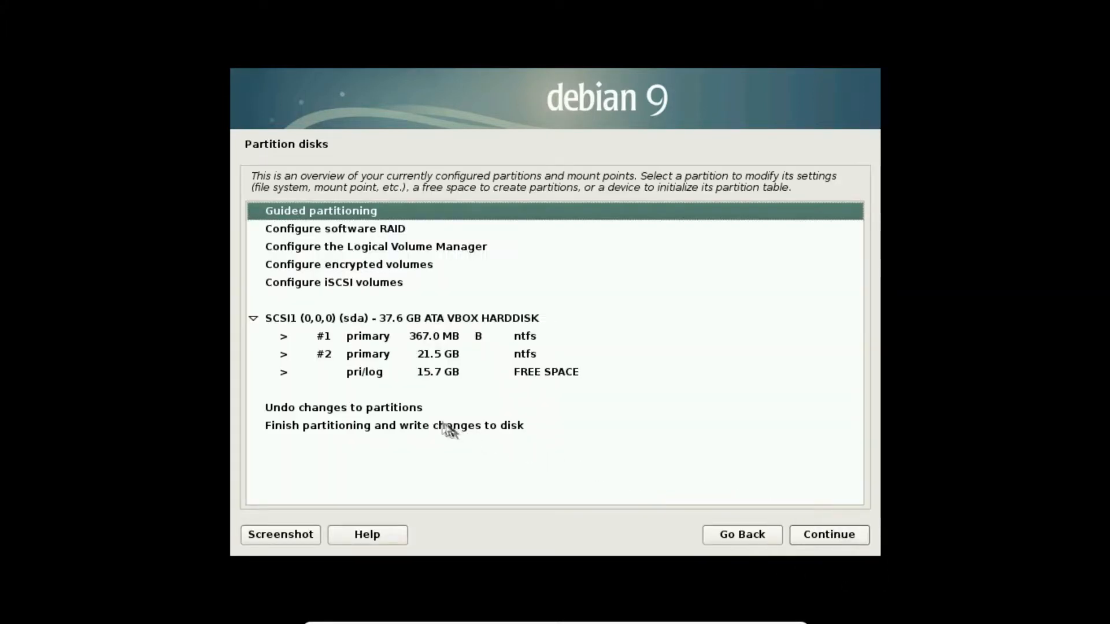
# Create a new 2 GB primary partition at the beginning of the 15.7 GB free space
pyautogui.click(381, 376)
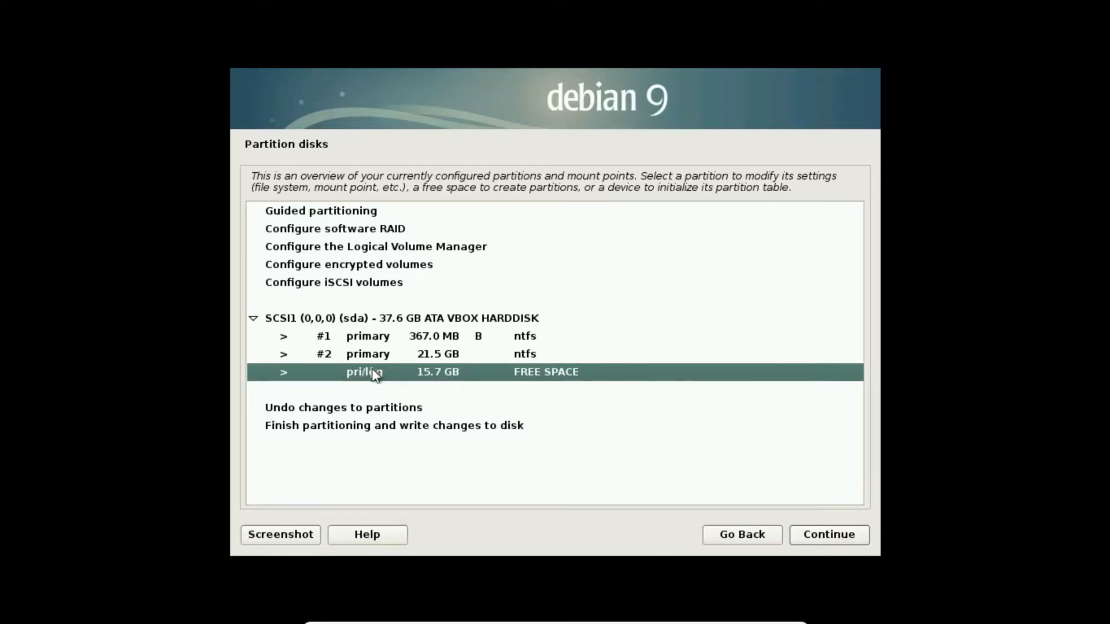
pyautogui.doubleClick(373, 377)
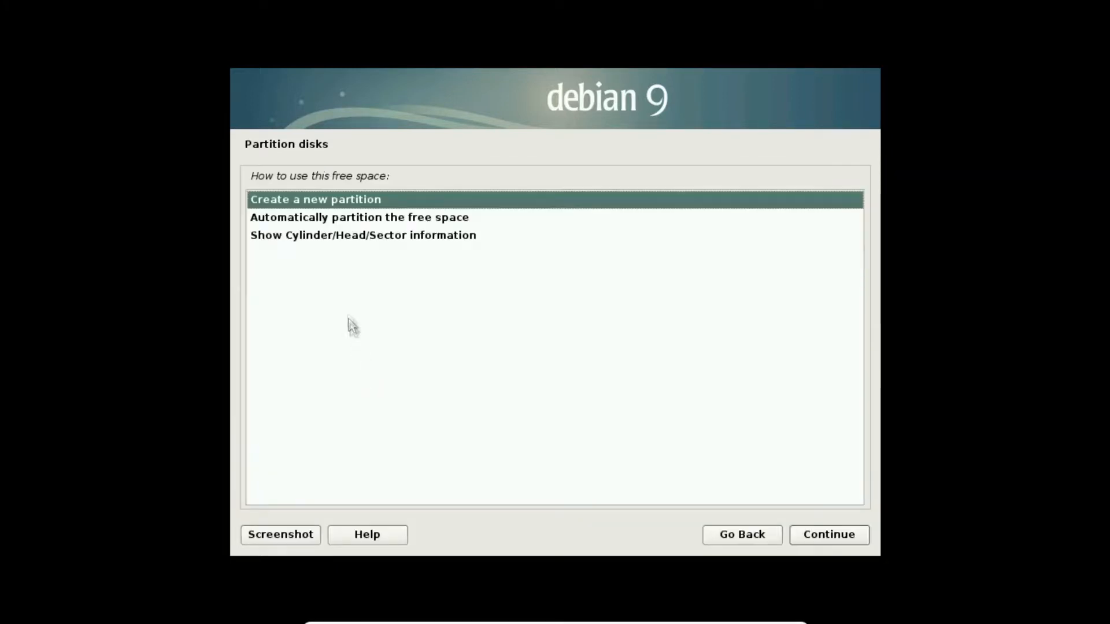
pyautogui.click(823, 533)
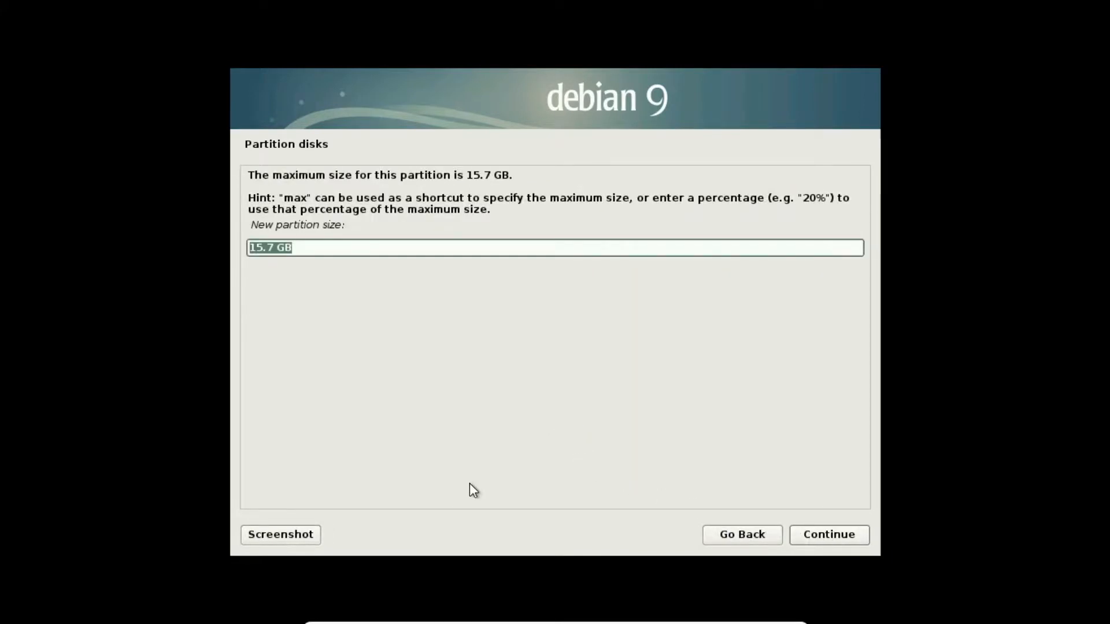
pyautogui.write('2')
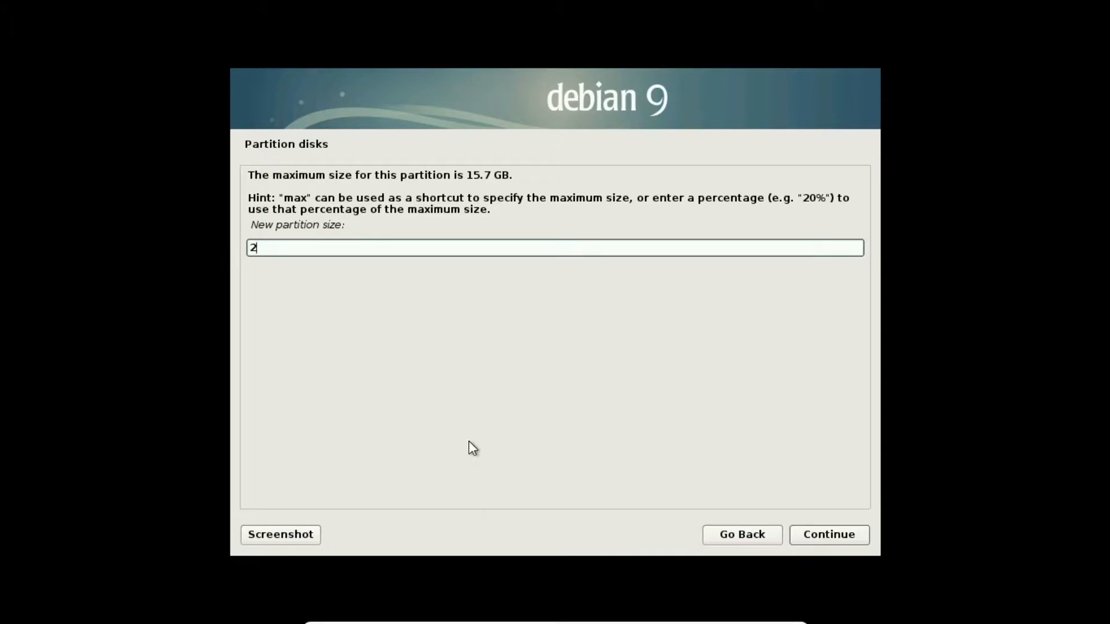
pyautogui.write(' GB')
pyautogui.press('Return')
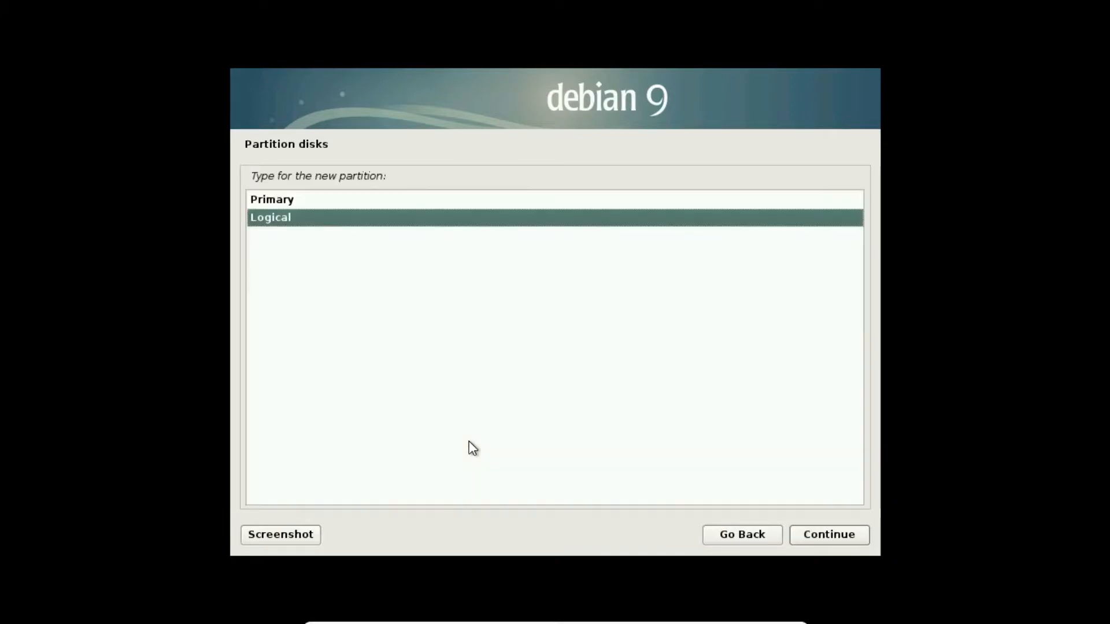
pyautogui.click(287, 203)
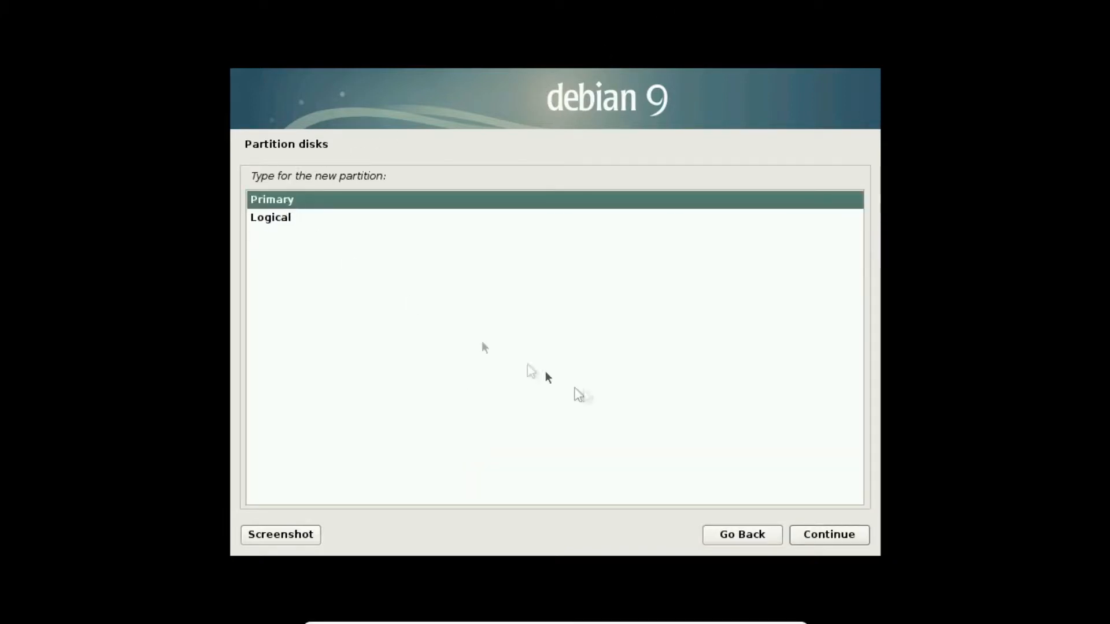
pyautogui.click(844, 534)
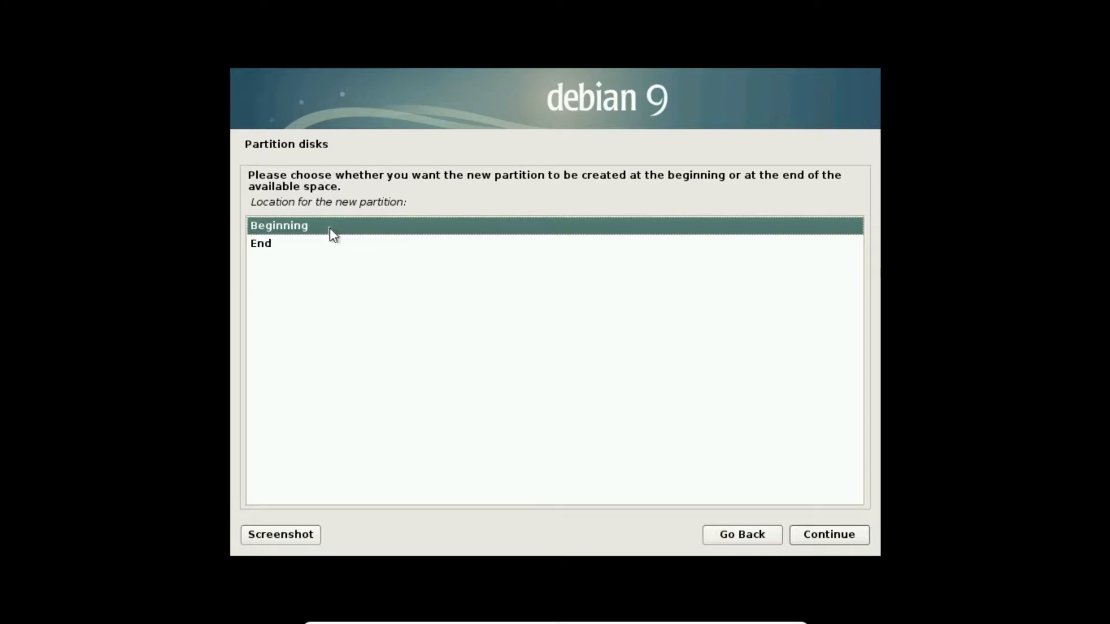
pyautogui.click(827, 538)
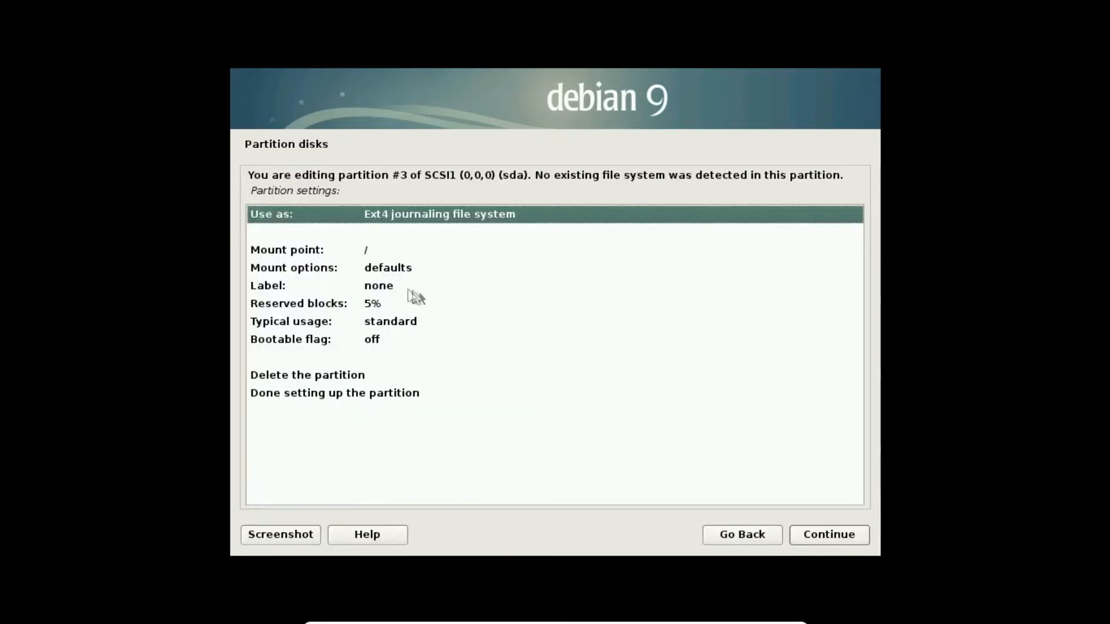
# Enter /swap as the partition's manual mount point after 'swap' is rejected
pyautogui.click(390, 250)
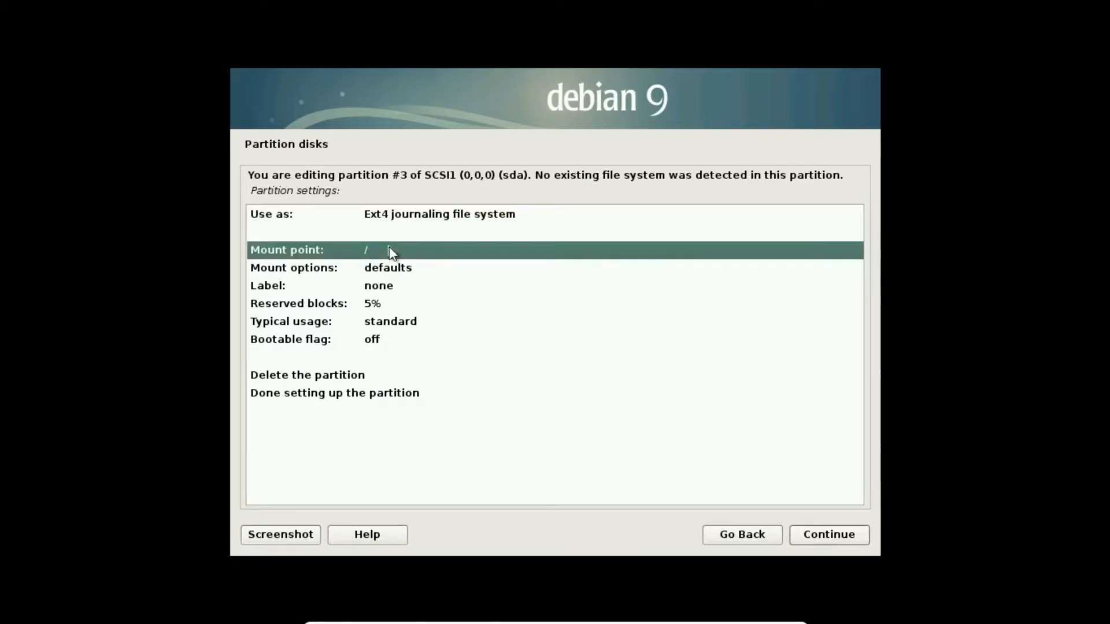
pyautogui.doubleClick(389, 250)
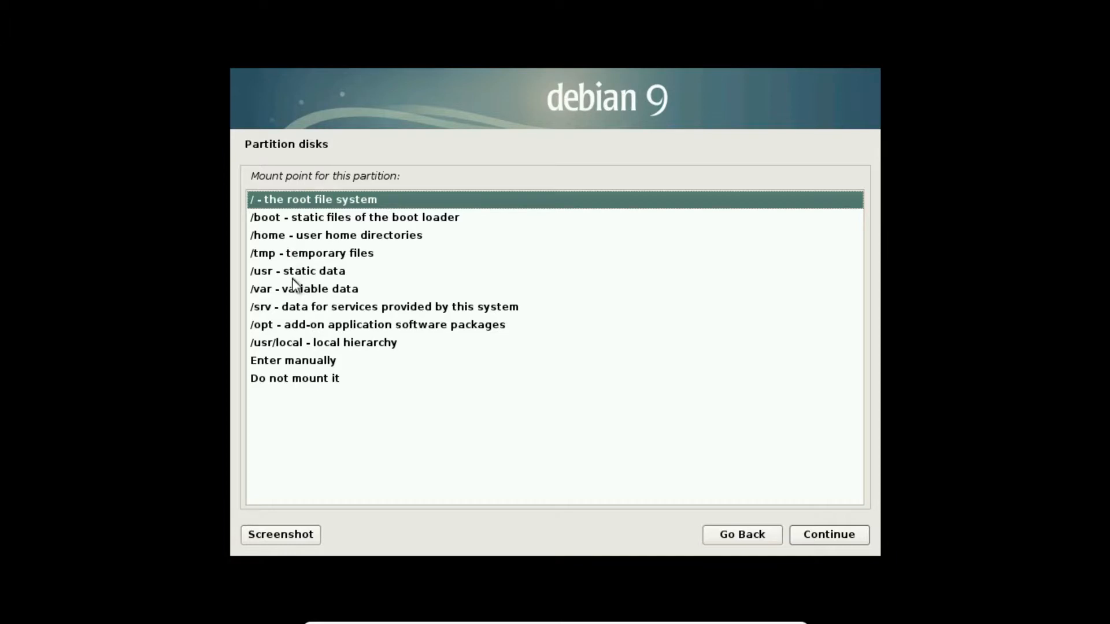
pyautogui.click(297, 362)
pyautogui.doubleClick(297, 360)
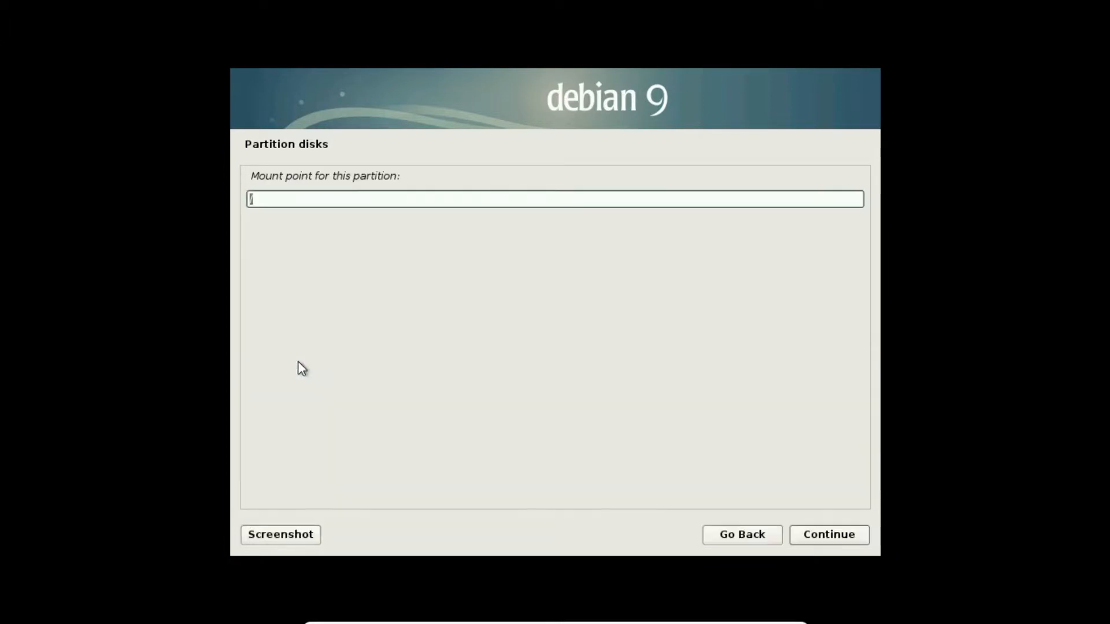
pyautogui.write('swap')
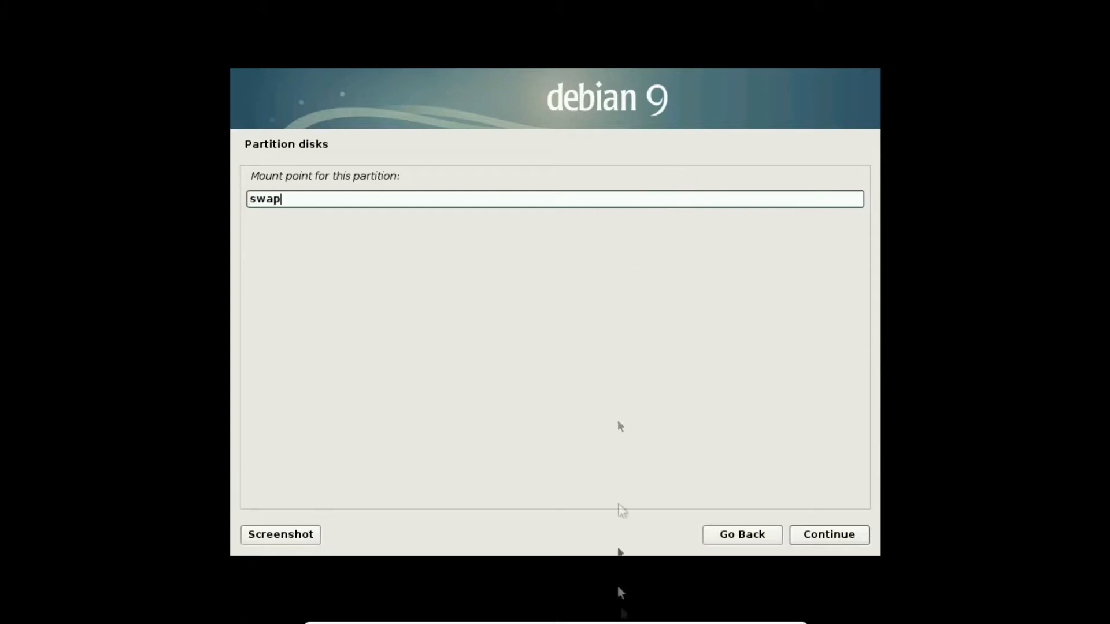
pyautogui.click(832, 530)
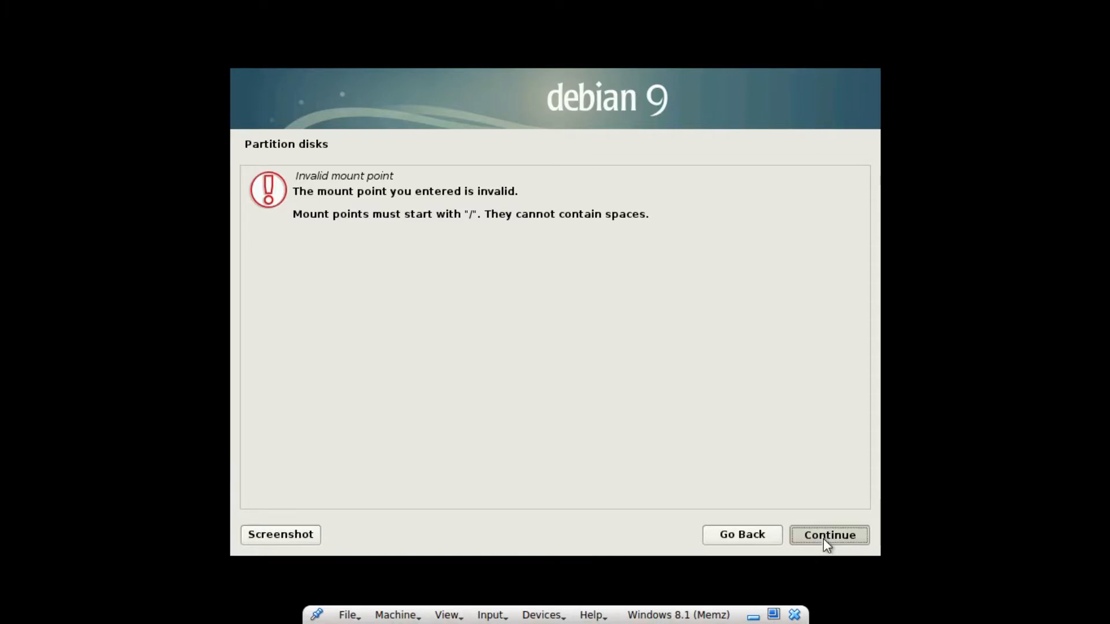
pyautogui.click(823, 539)
pyautogui.write('/swap')
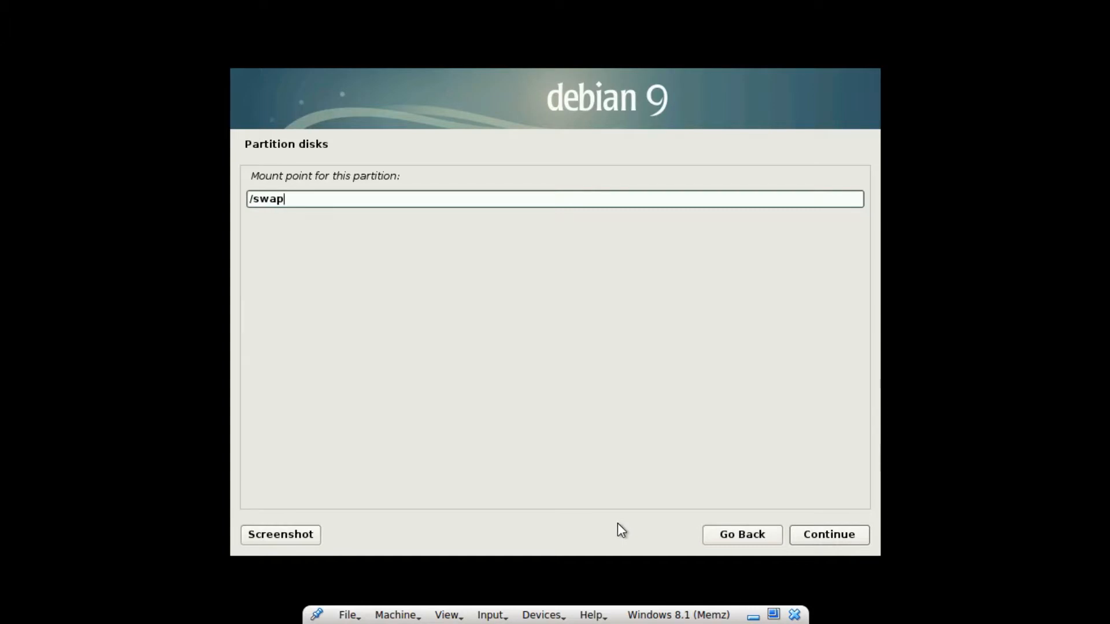
pyautogui.press('Return')
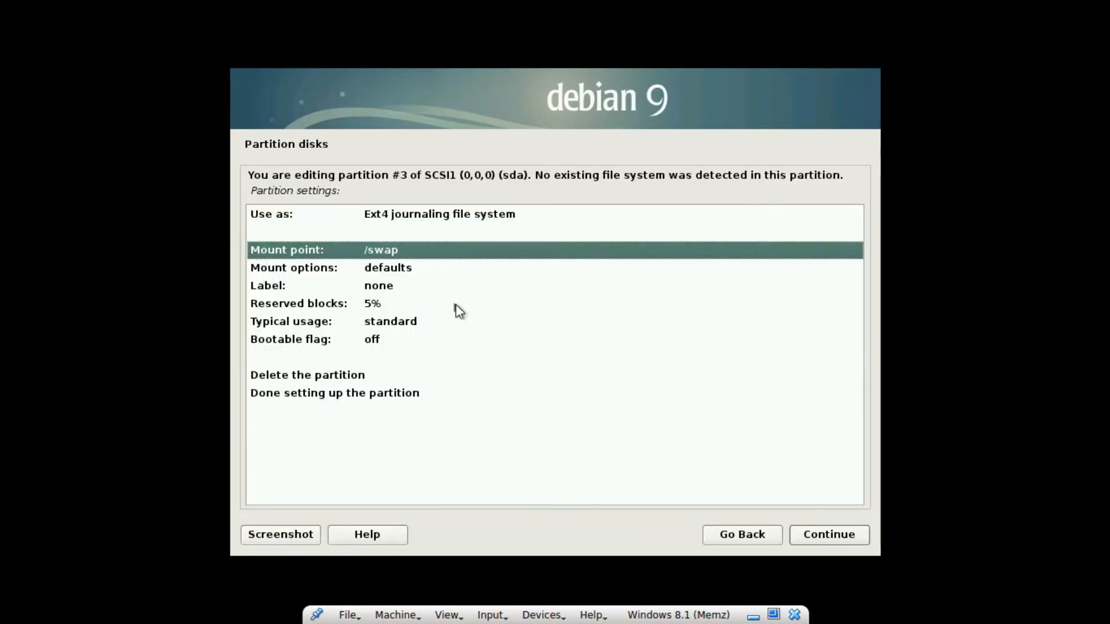
# Set the partition to use as swap area and finish setting it up
pyautogui.doubleClick(425, 213)
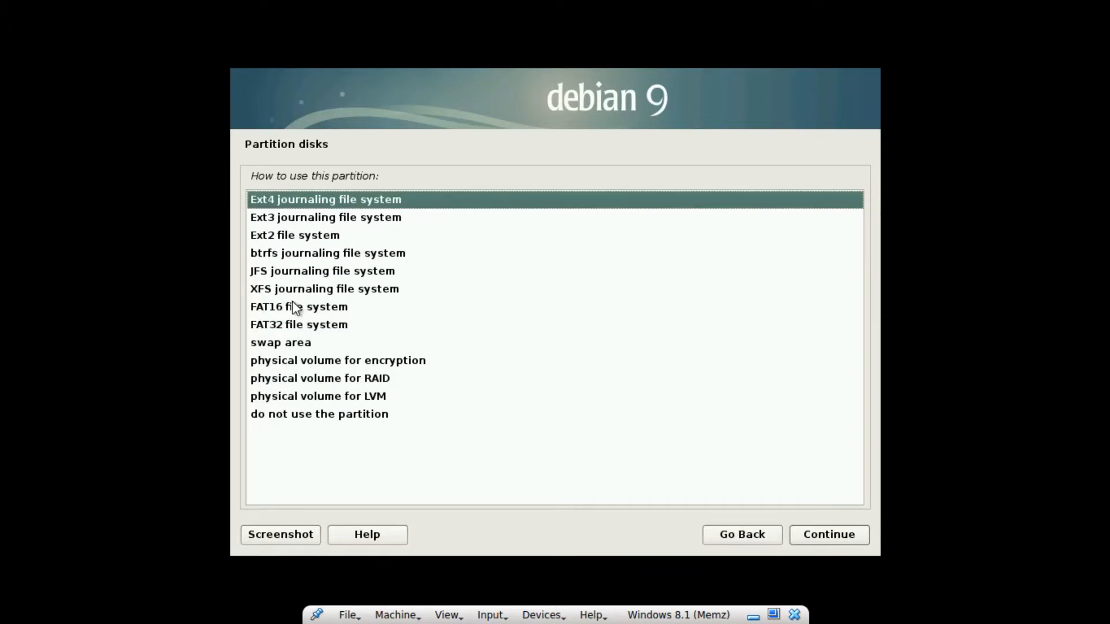
pyautogui.click(310, 342)
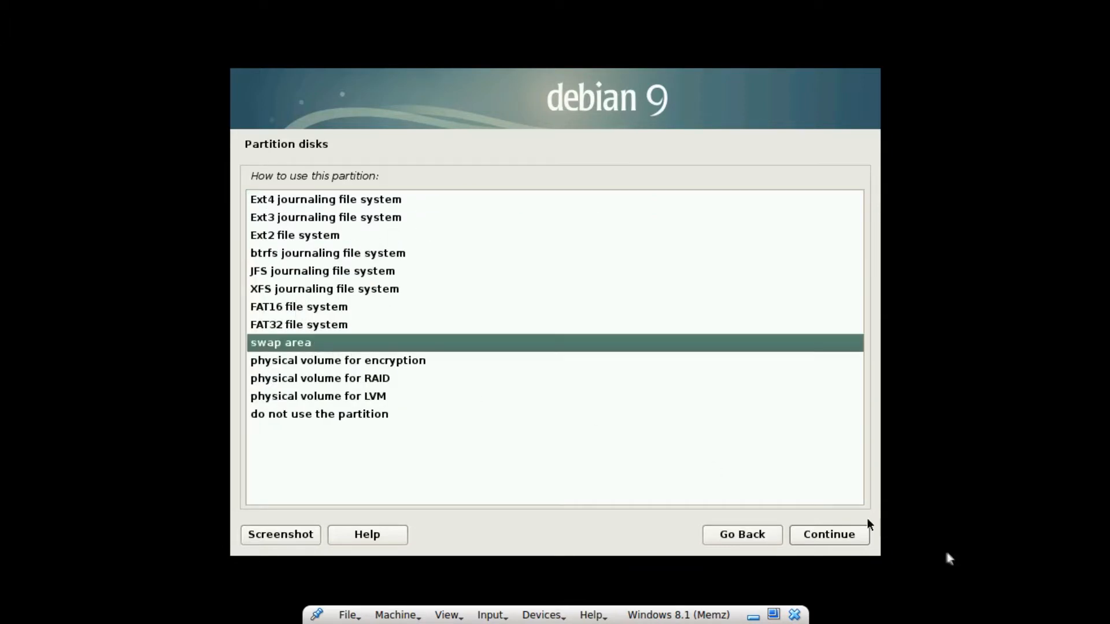
pyautogui.click(826, 534)
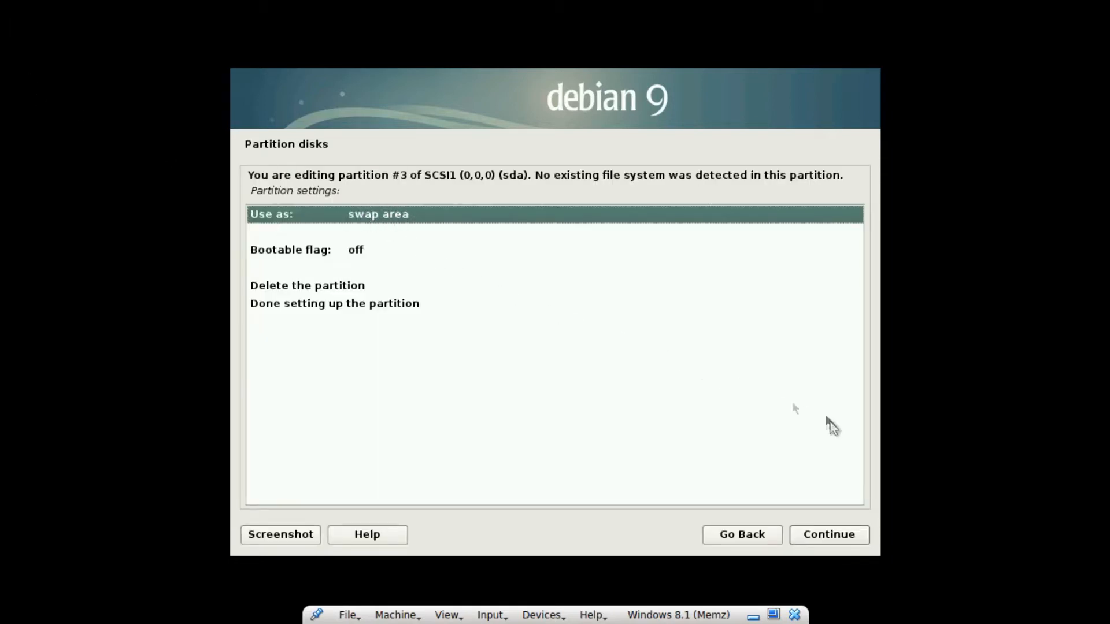
pyautogui.click(836, 534)
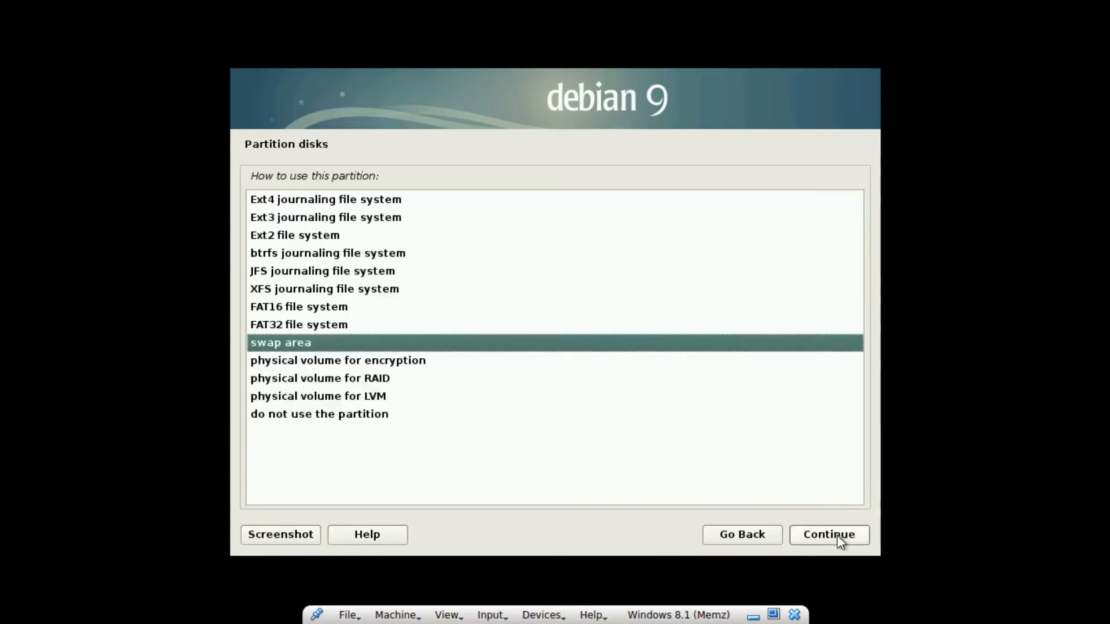
pyautogui.click(812, 538)
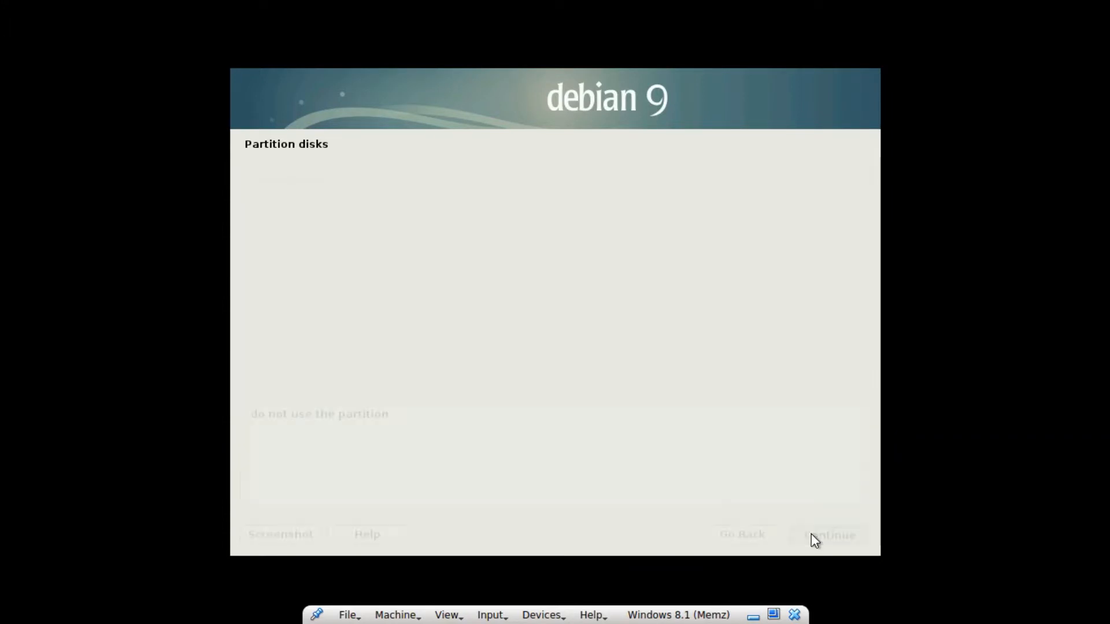
pyautogui.click(812, 534)
pyautogui.click(816, 533)
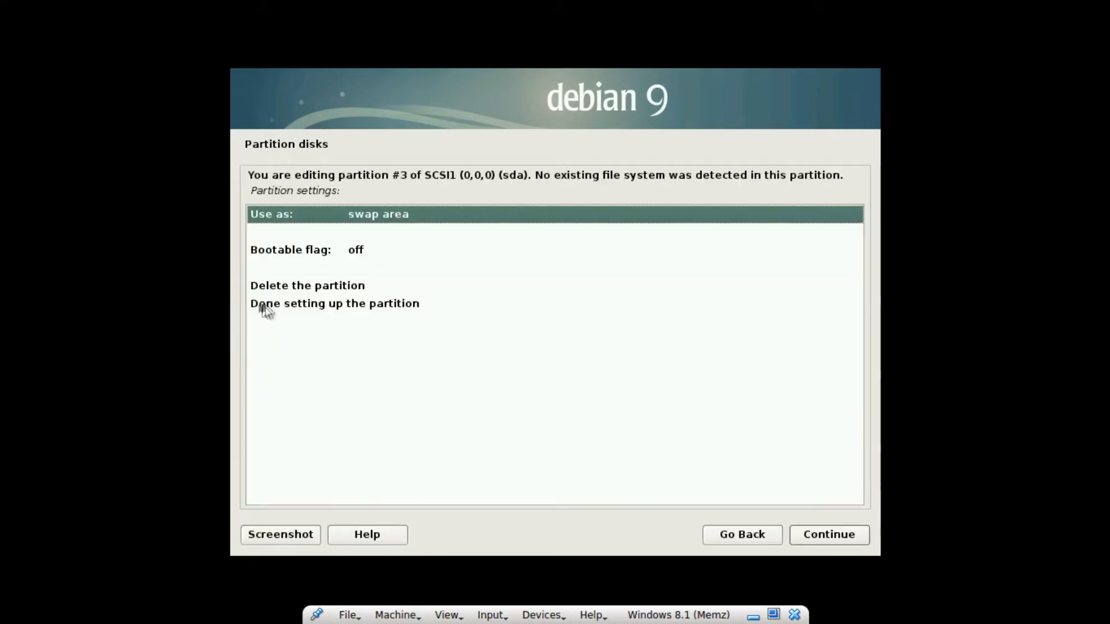
pyautogui.click(289, 312)
pyautogui.click(833, 534)
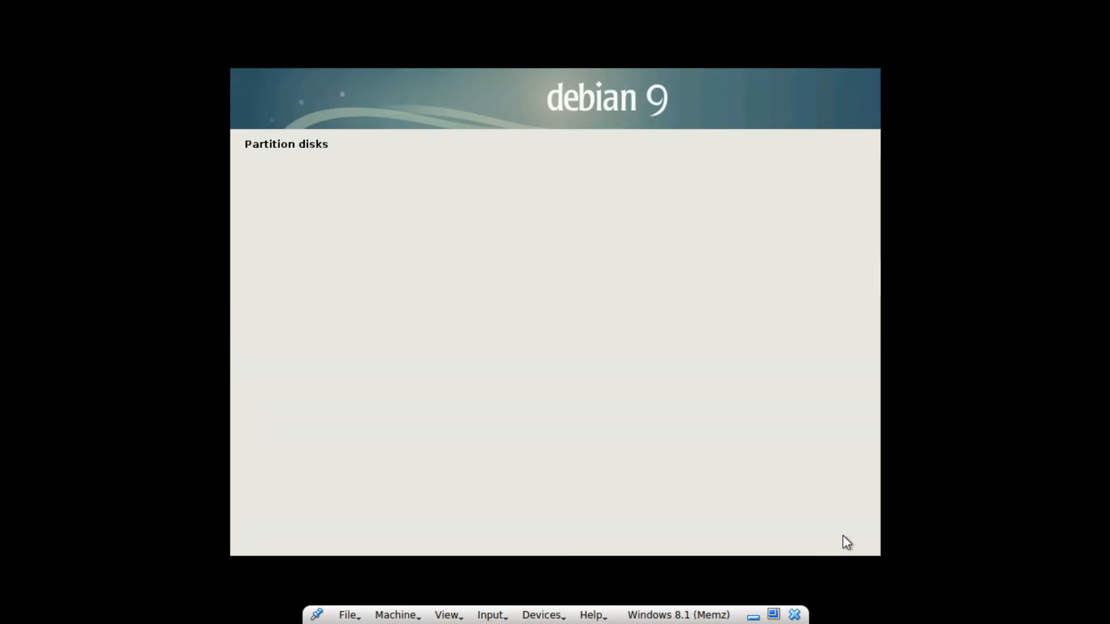
pyautogui.doubleClick(390, 391)
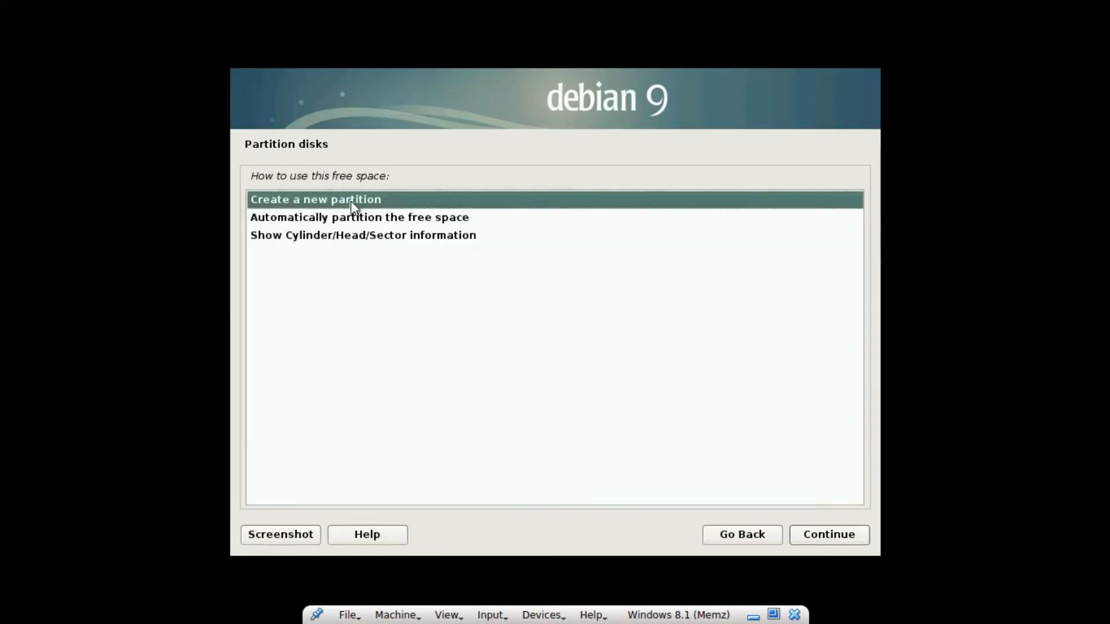
# Create partition #4 as a primary partition using the full remaining 13.7 GB
pyautogui.doubleClick(354, 208)
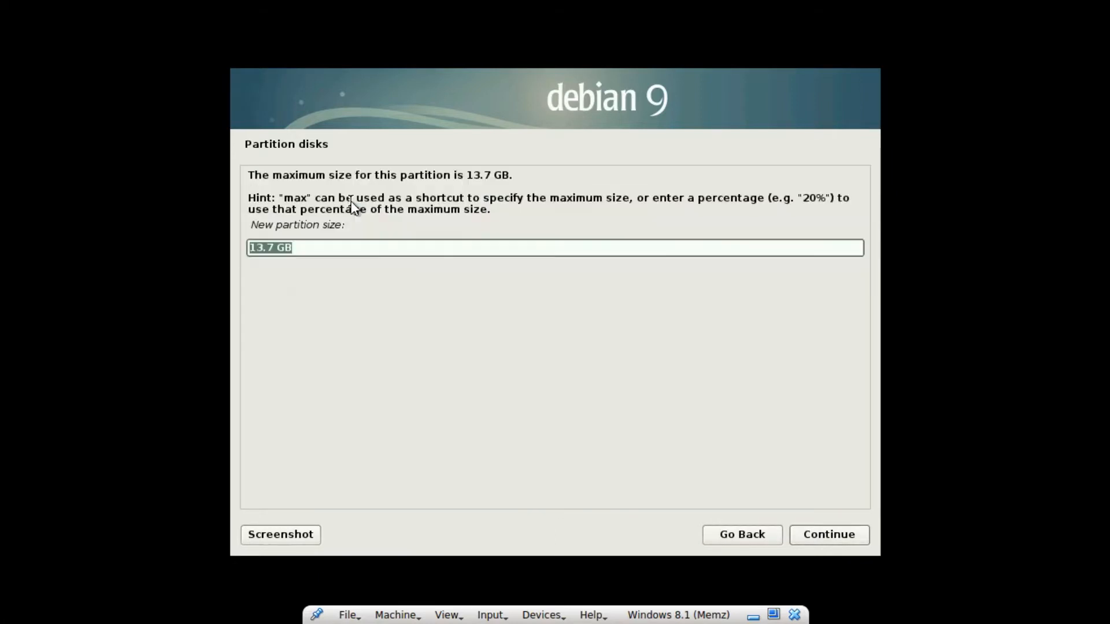
pyautogui.click(852, 530)
pyautogui.click(318, 205)
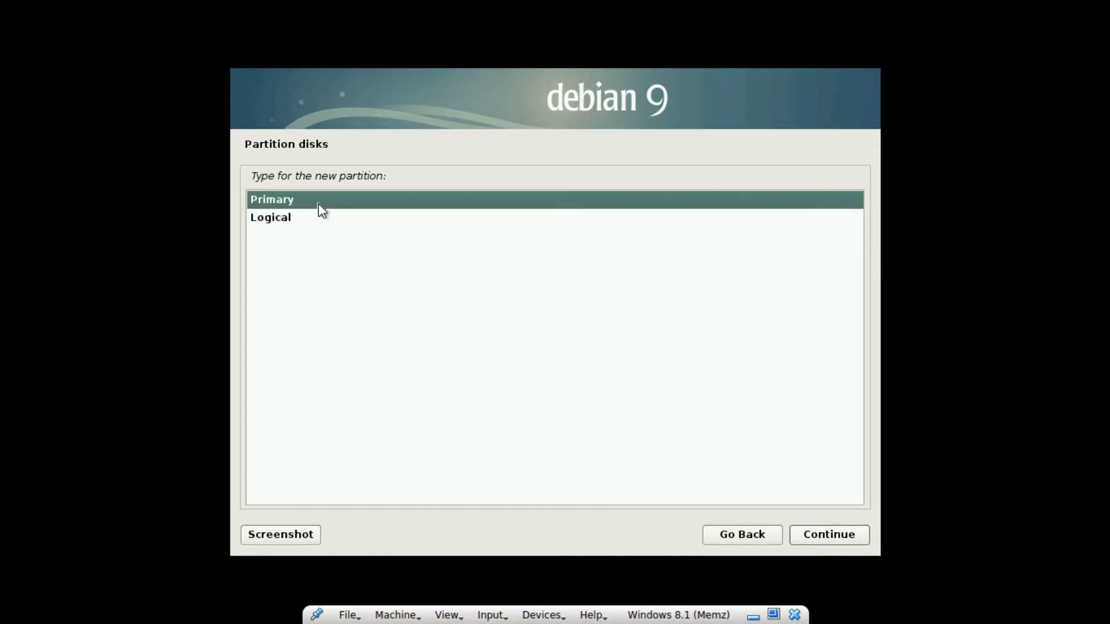
pyautogui.click(825, 530)
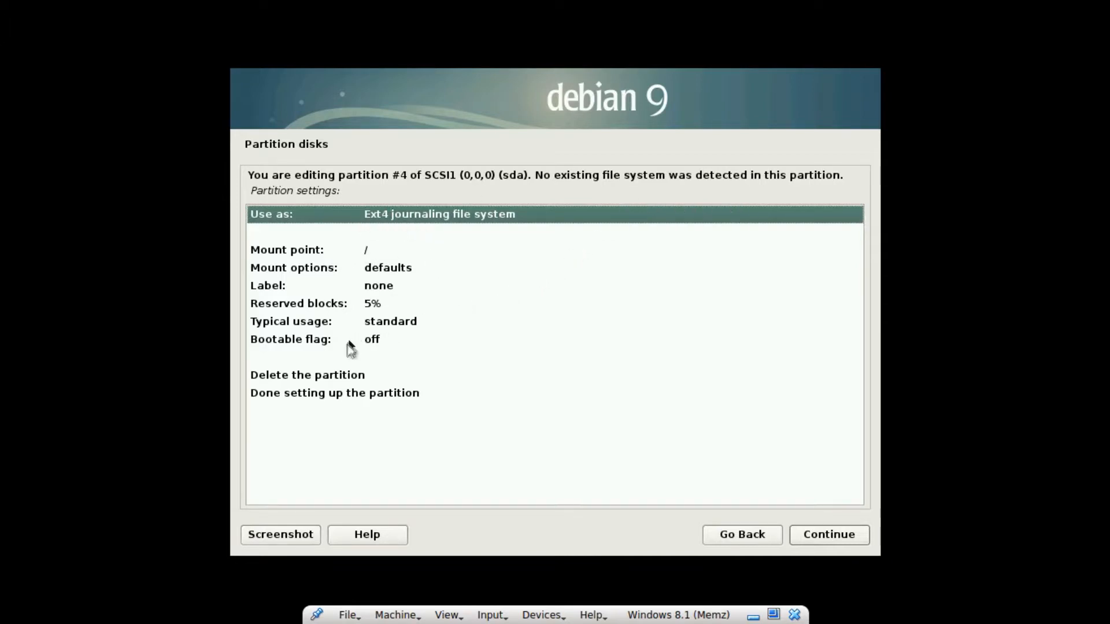
pyautogui.click(346, 394)
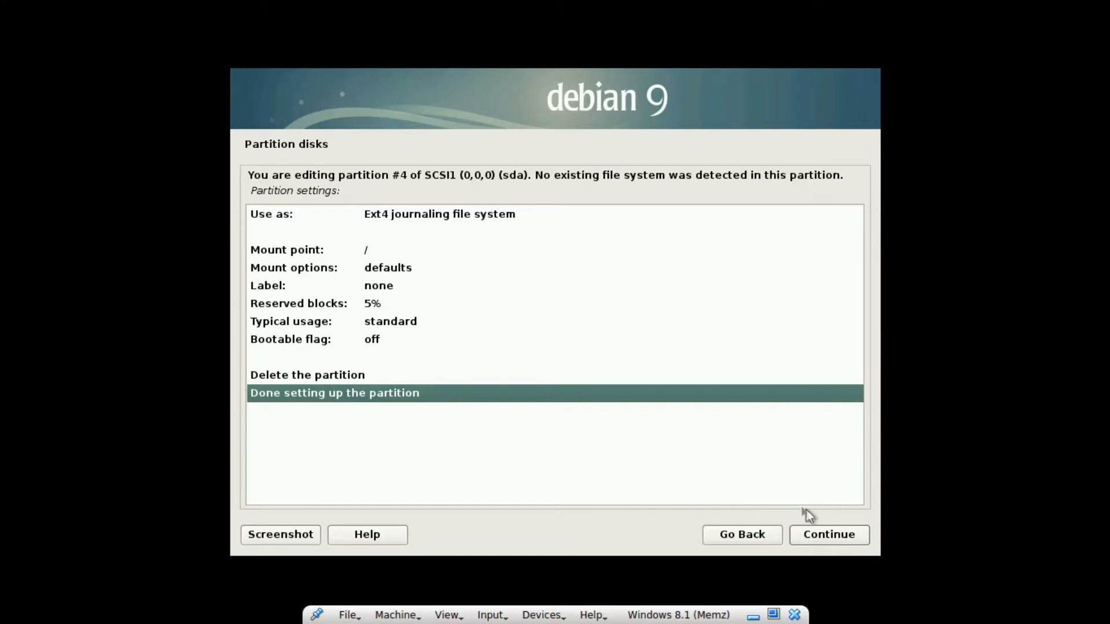
pyautogui.click(830, 539)
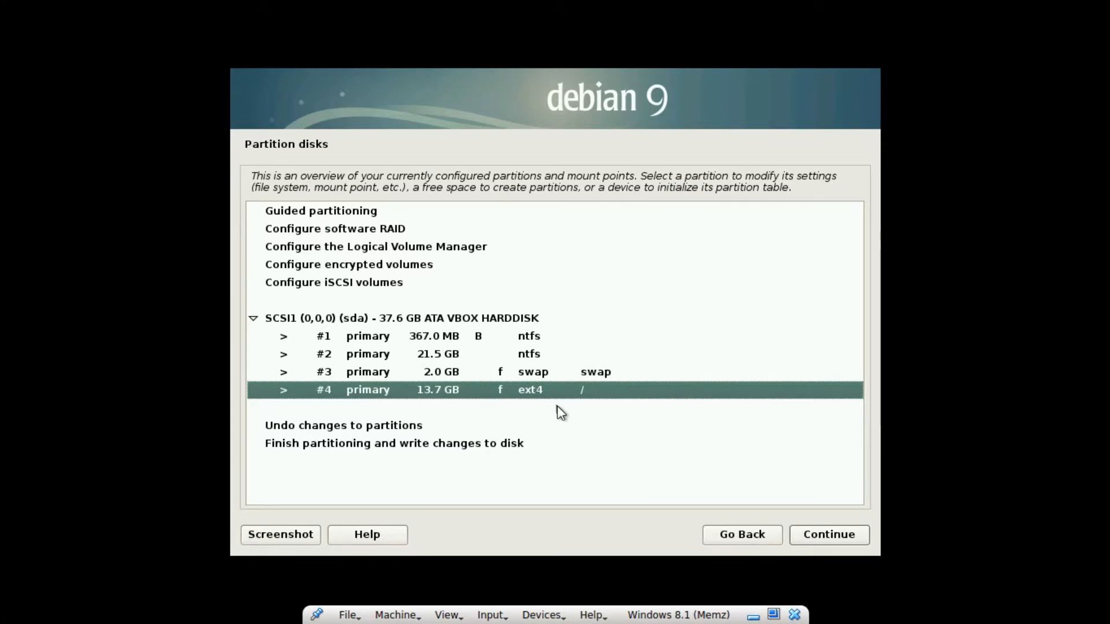
# Recheck partition #4's settings, then finish partitioning and write changes to disk
pyautogui.click(833, 532)
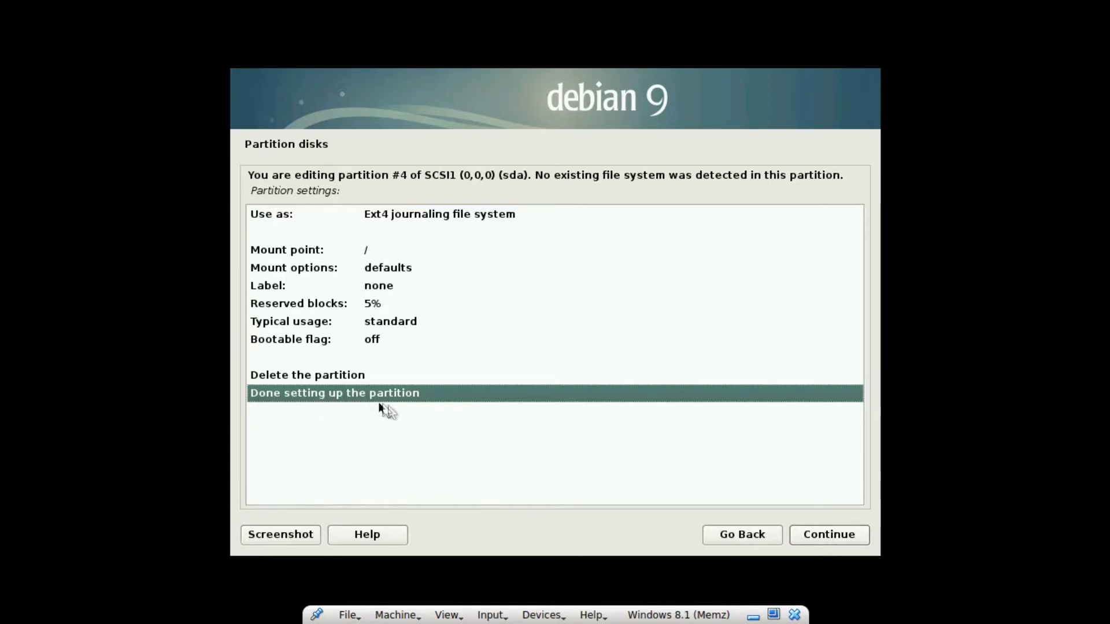
pyautogui.click(845, 534)
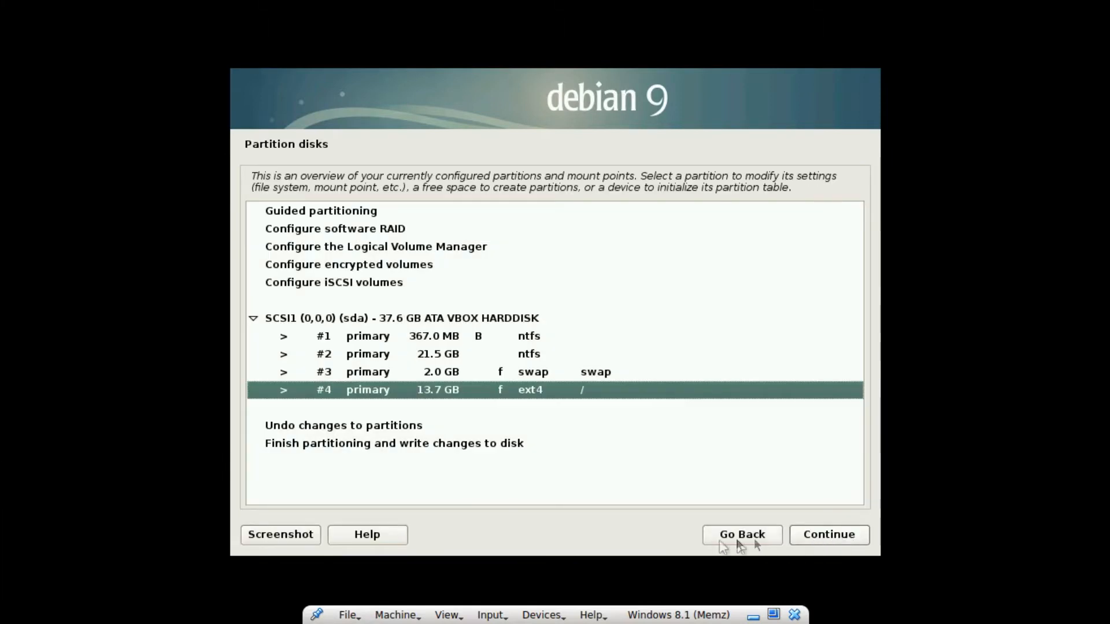
pyautogui.click(289, 445)
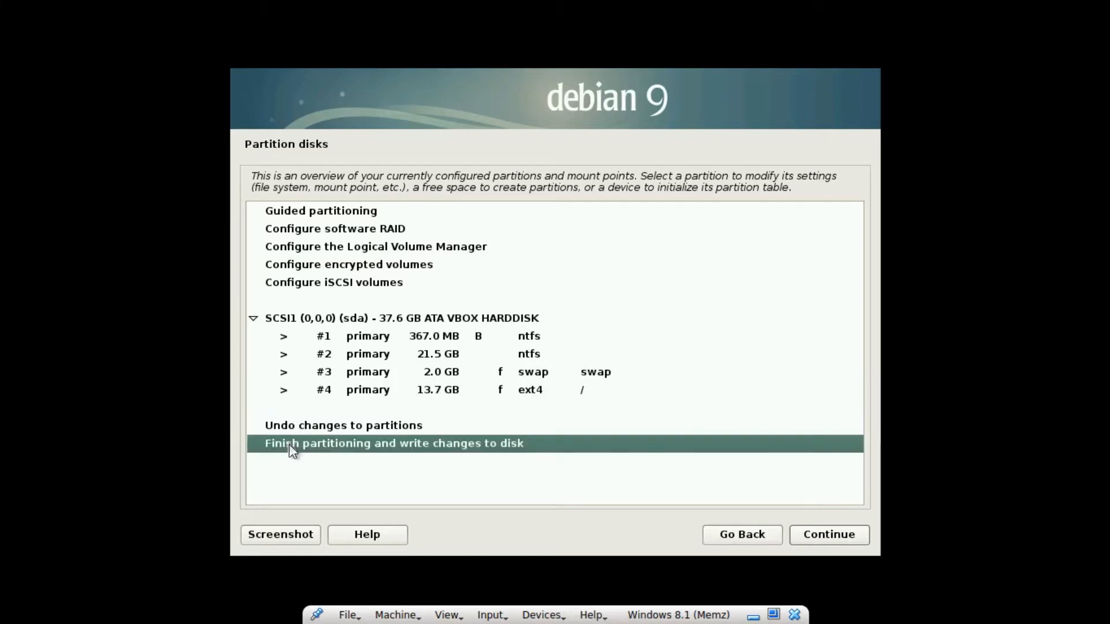
pyautogui.click(841, 534)
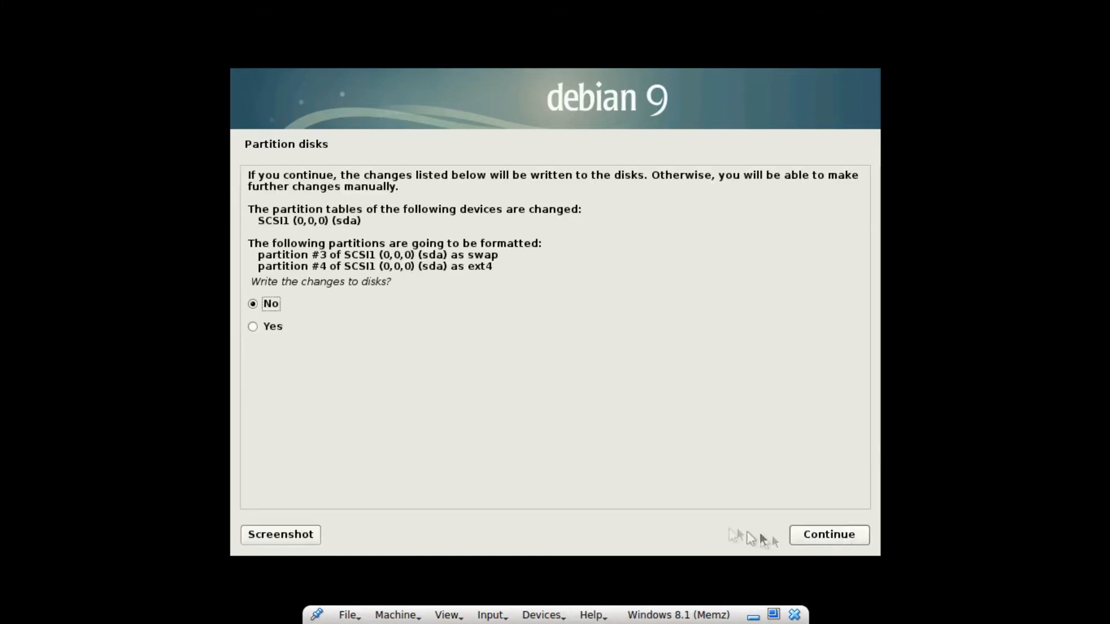
# Confirm writing the changes, formatting #3 as swap and #4 as ext4
pyautogui.click(255, 325)
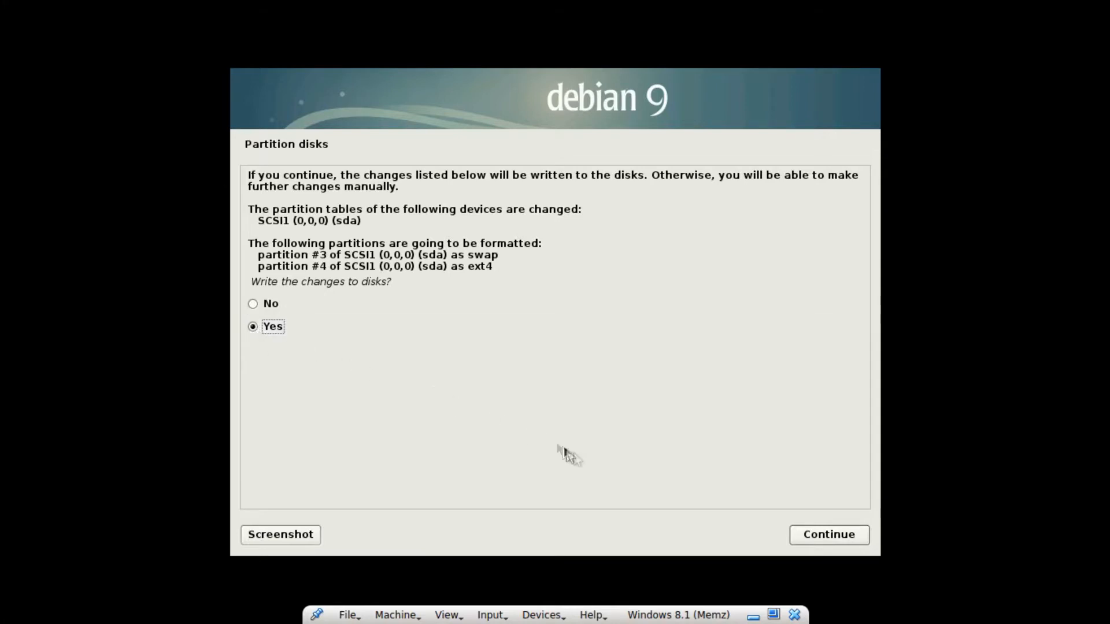
pyautogui.click(820, 540)
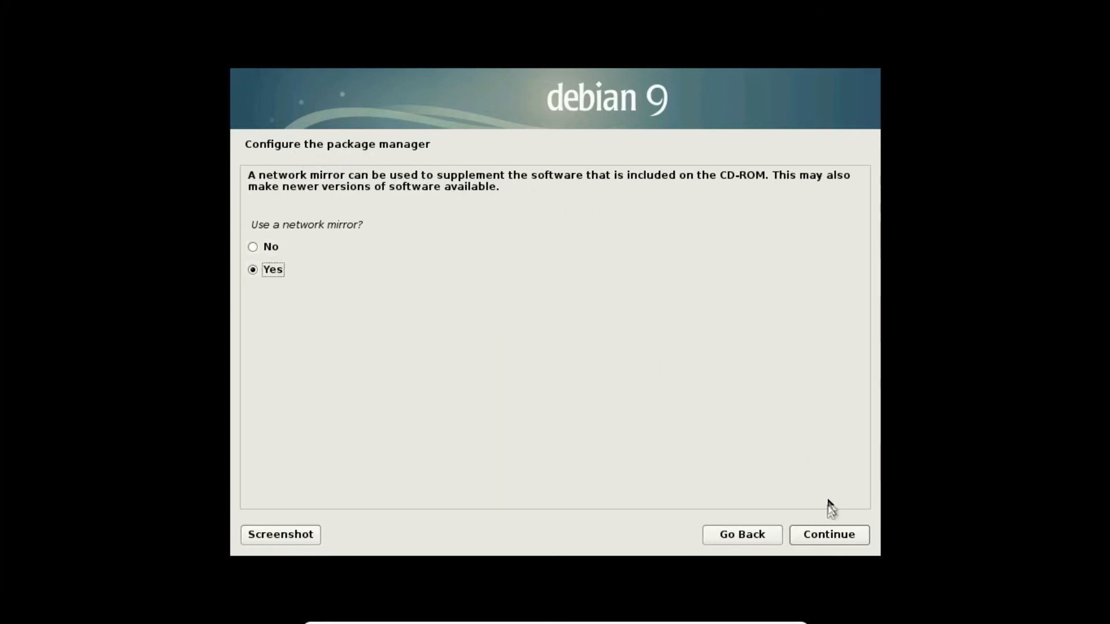
# Use the Canadian network mirror debian.mirror.rafal.ca for packages, with the HTTP proxy left blank
pyautogui.click(829, 543)
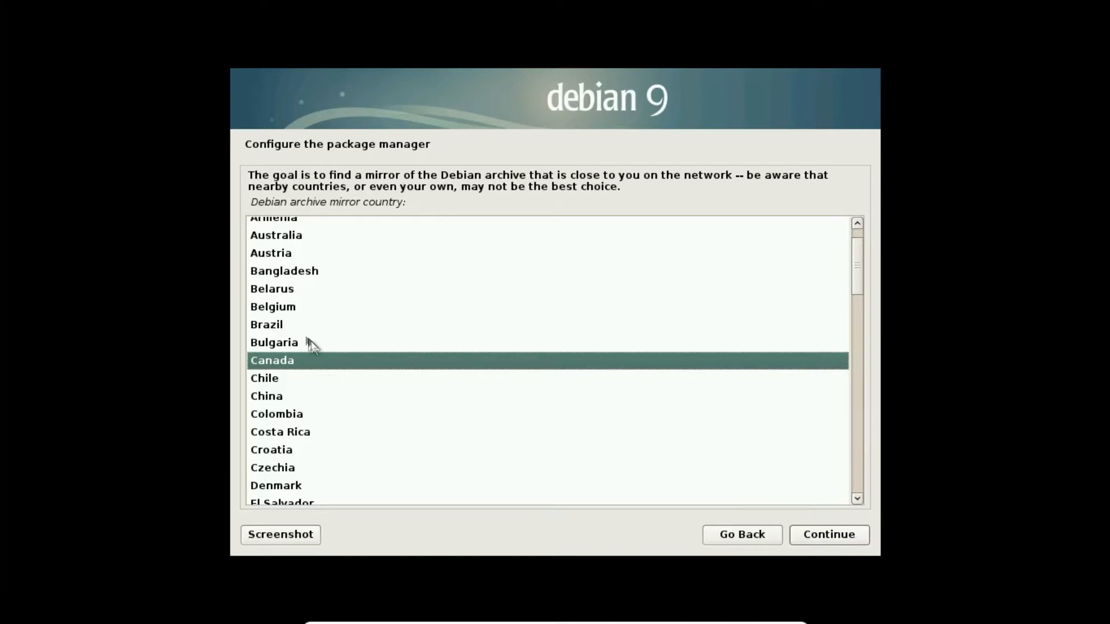
pyautogui.click(837, 535)
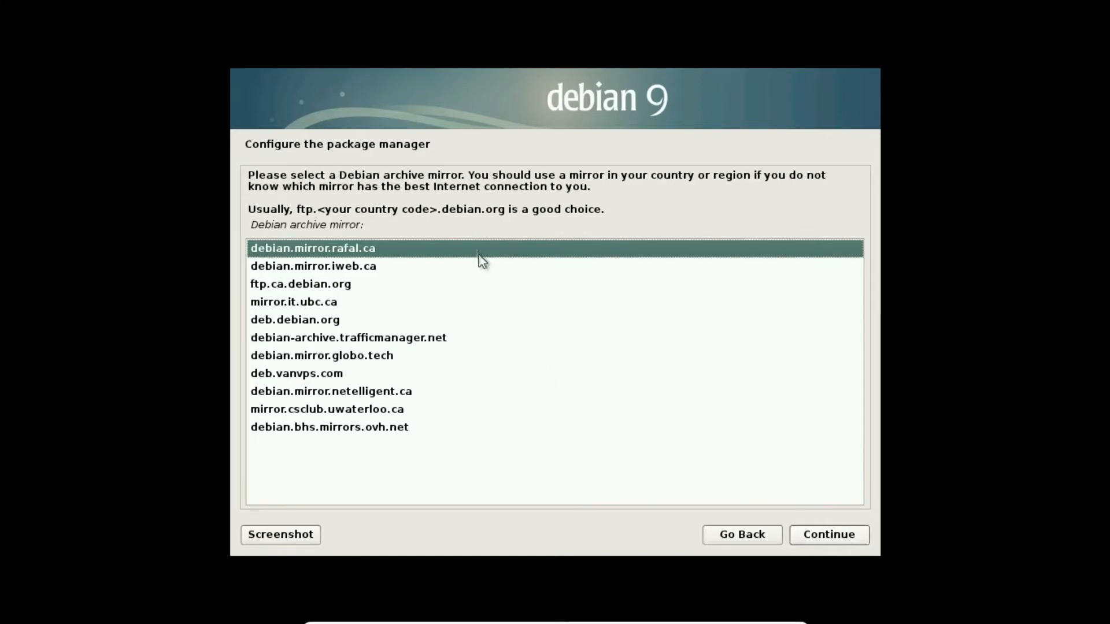
pyautogui.click(830, 543)
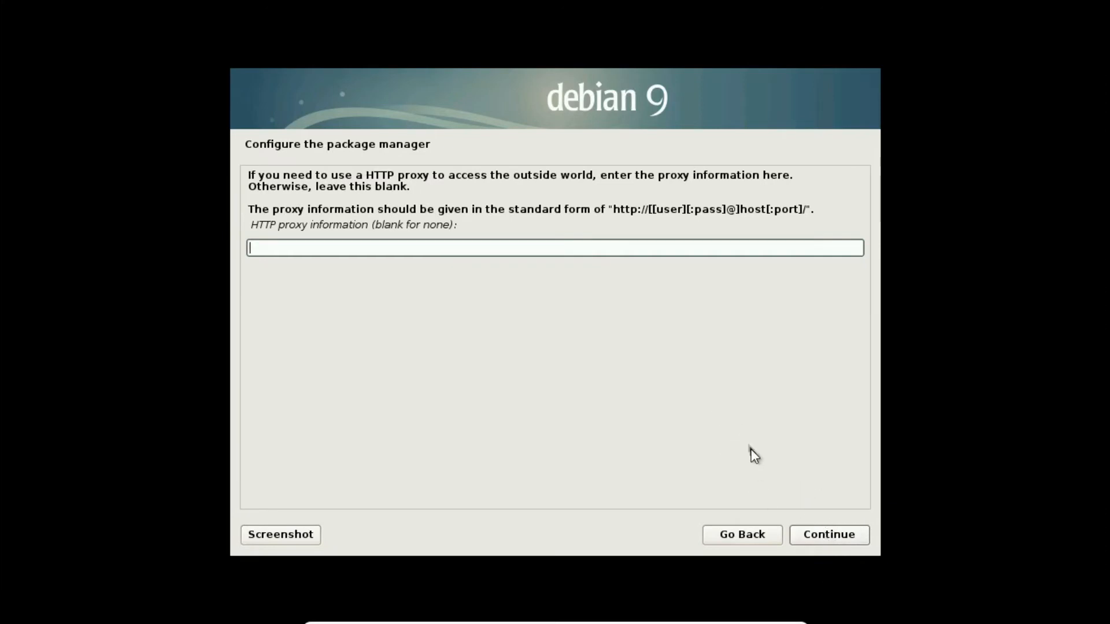
pyautogui.click(823, 531)
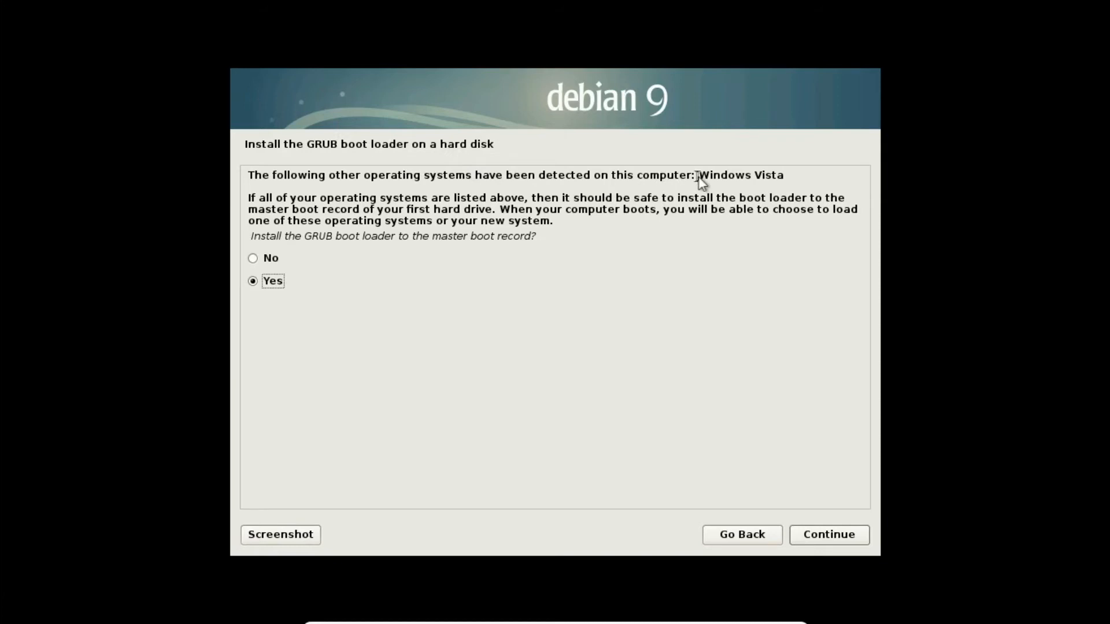
# Install the GRUB boot loader to the master boot record on /dev/sda, keeping detected Windows bootable
pyautogui.moveTo(700, 177); pyautogui.dragTo(780, 175)
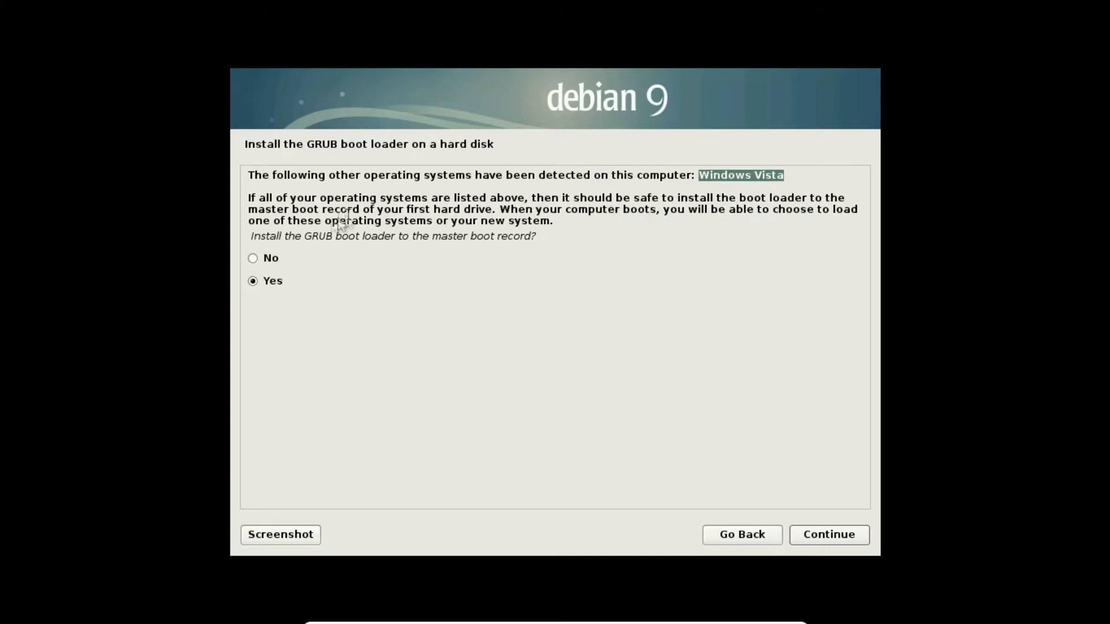
pyautogui.click(817, 533)
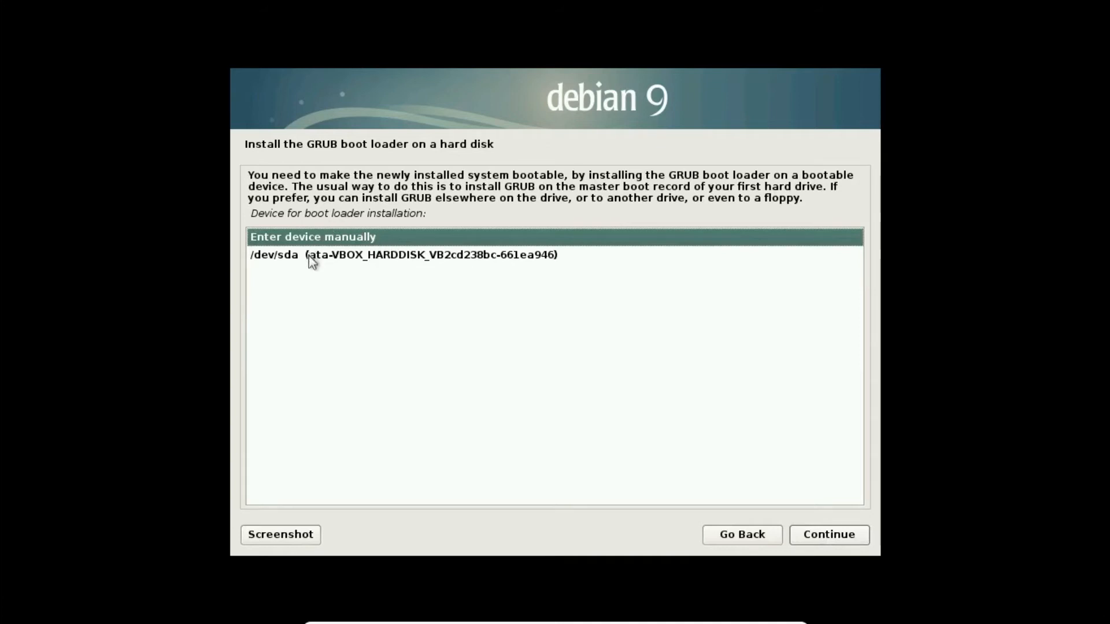
pyautogui.click(286, 255)
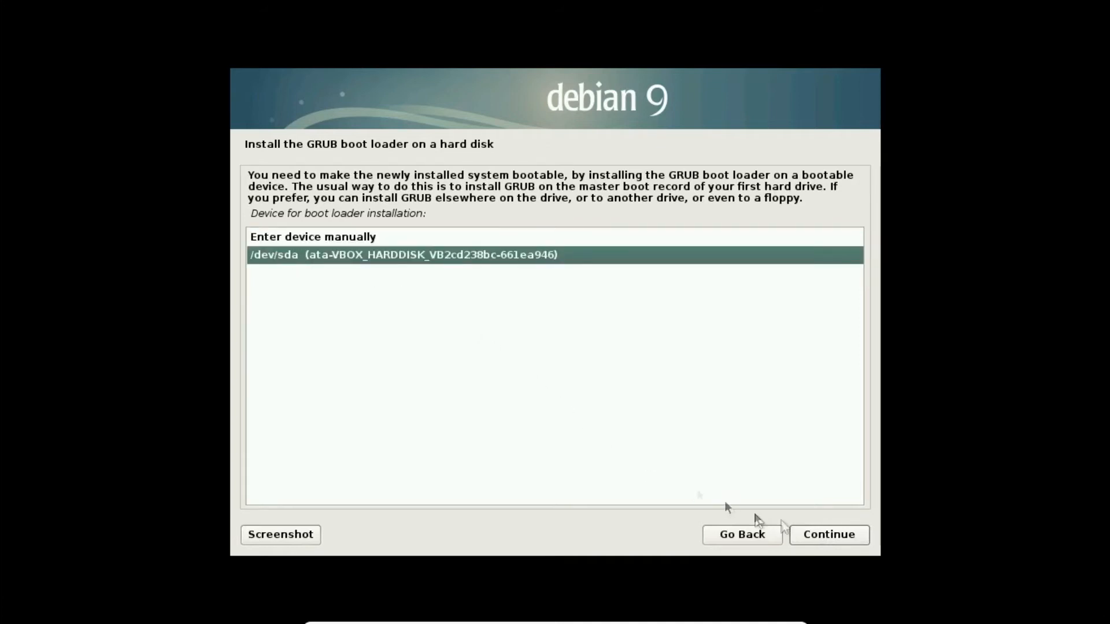
pyautogui.click(818, 533)
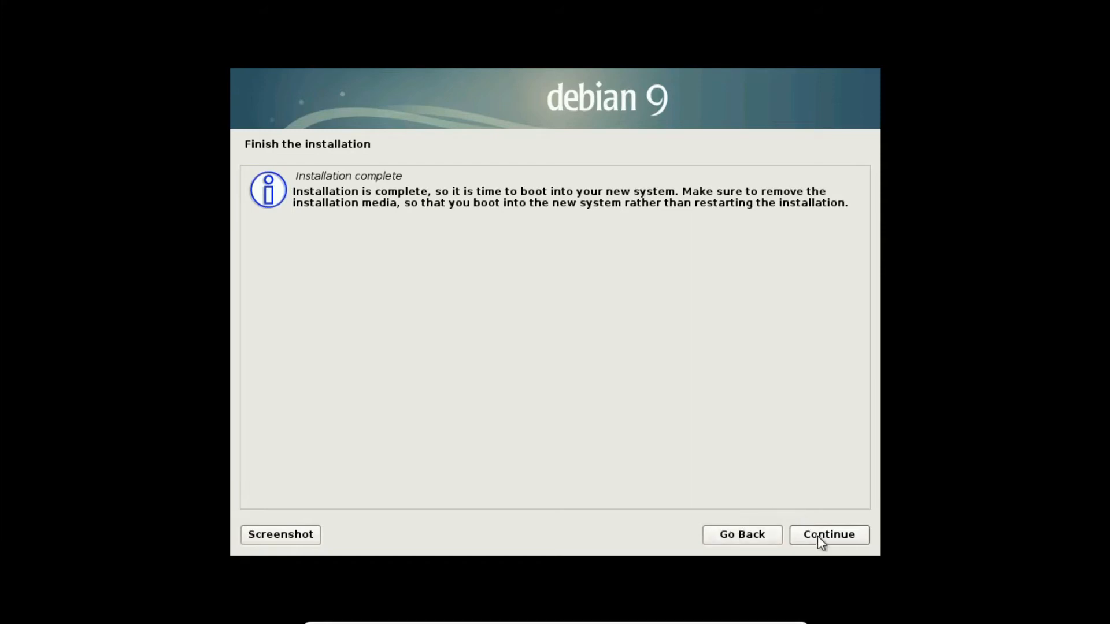
# Finish the installation and check the VM's optical drive options while it reboots
pyautogui.click(817, 536)
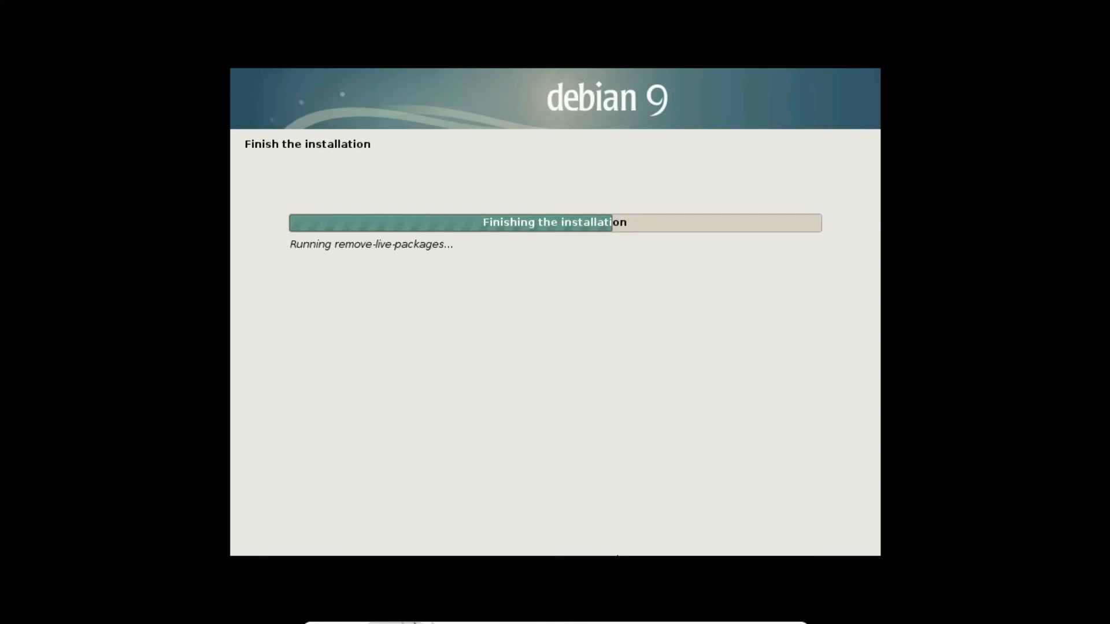
pyautogui.moveTo(698, 622)
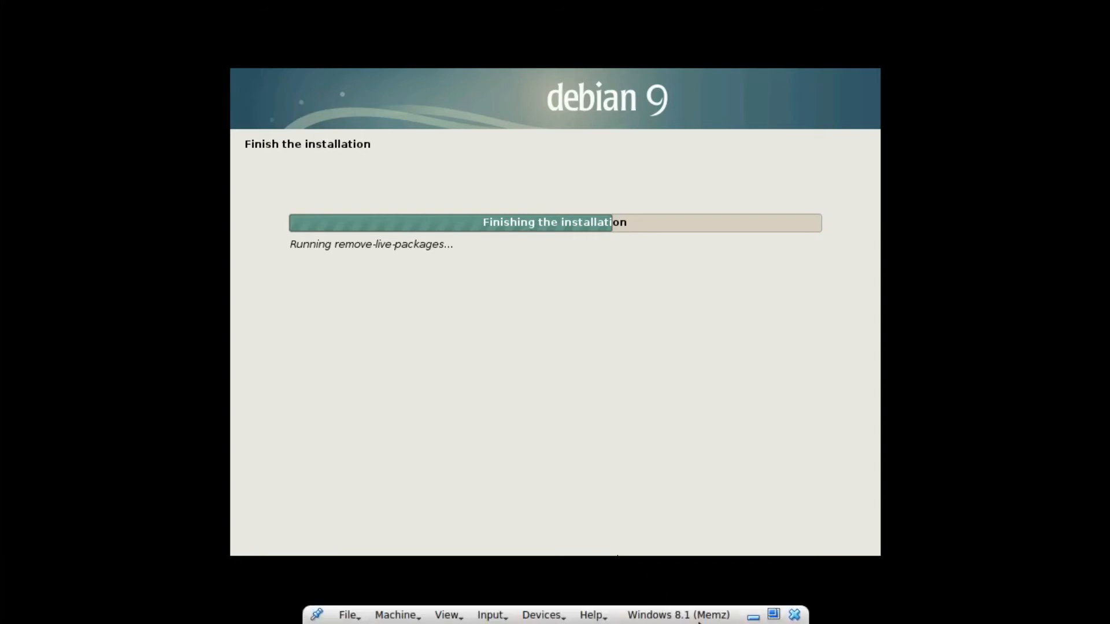
pyautogui.click(543, 615)
pyautogui.moveTo(702, 466)
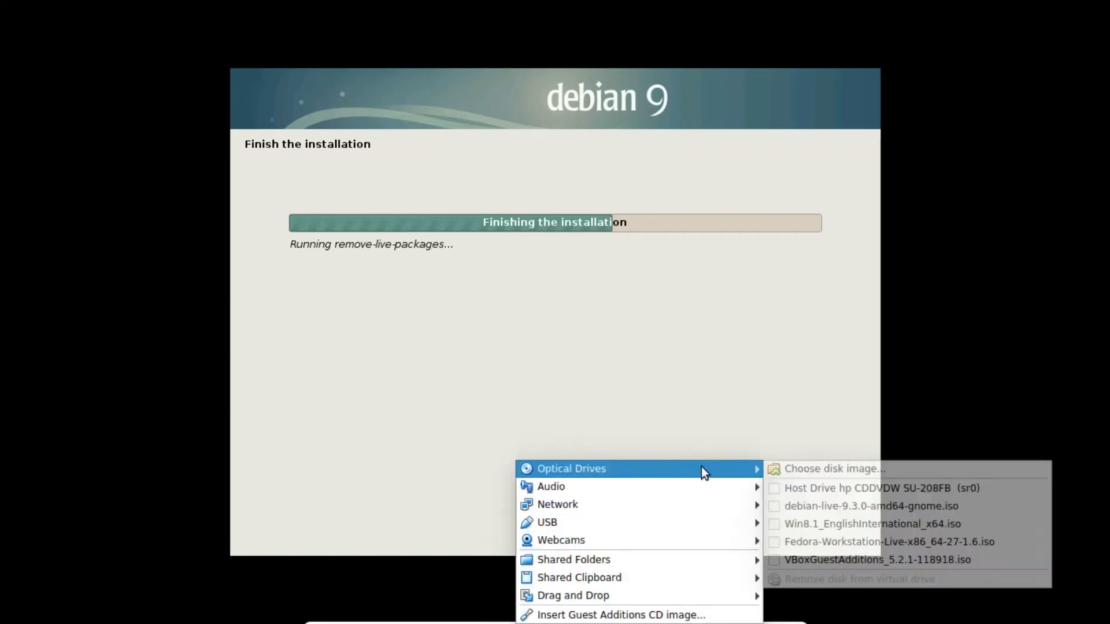
pyautogui.click(698, 411)
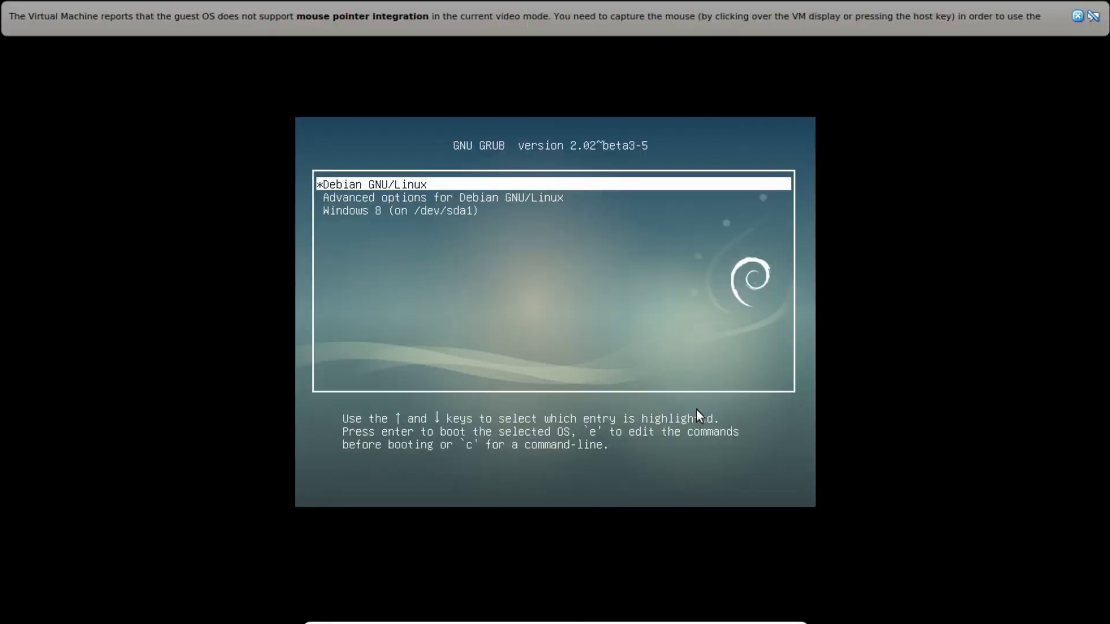
# Look through the GRUB entries, then boot Debian GNU/Linux into the GNOME desktop
pyautogui.press('Down')
pyautogui.press('Up')
pyautogui.press('Down')
pyautogui.press('Down')
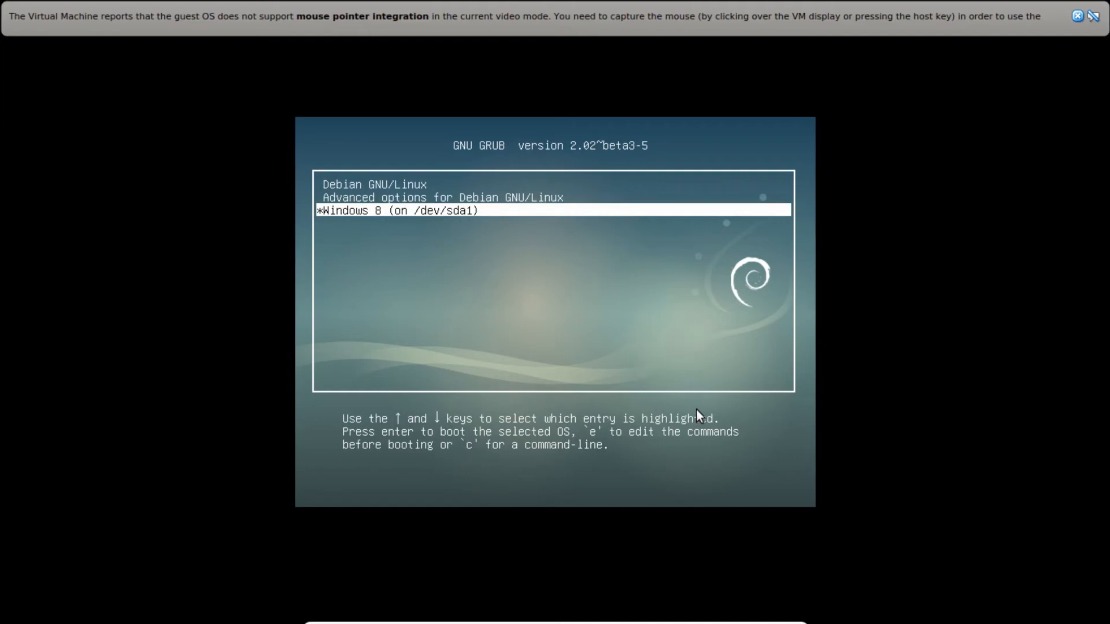
pyautogui.press('Up')
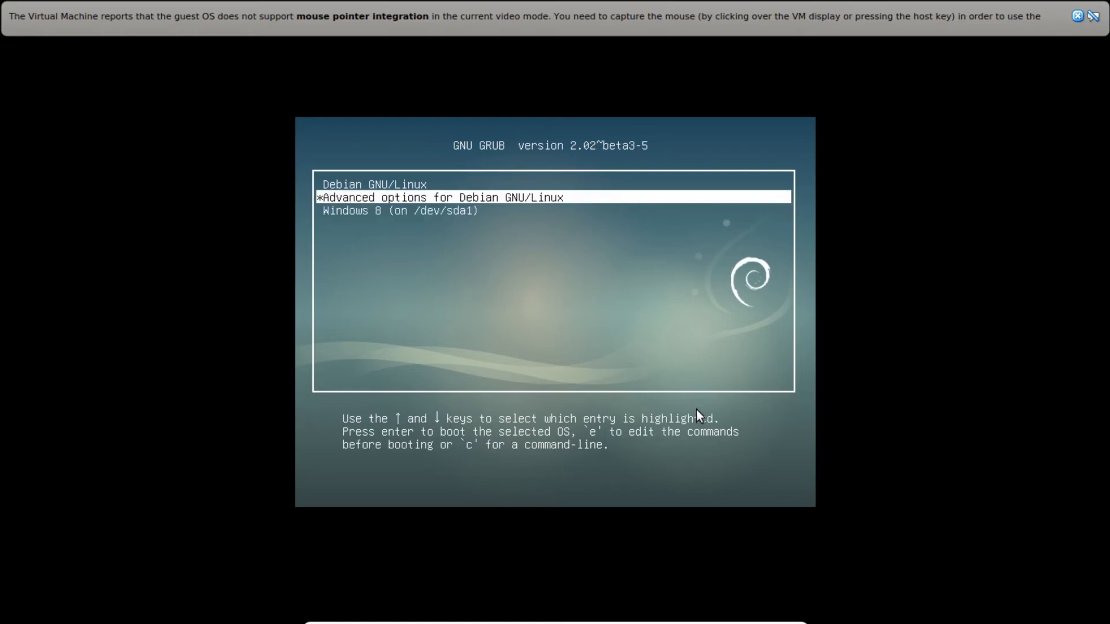
pyautogui.press('Up')
pyautogui.press('Return')
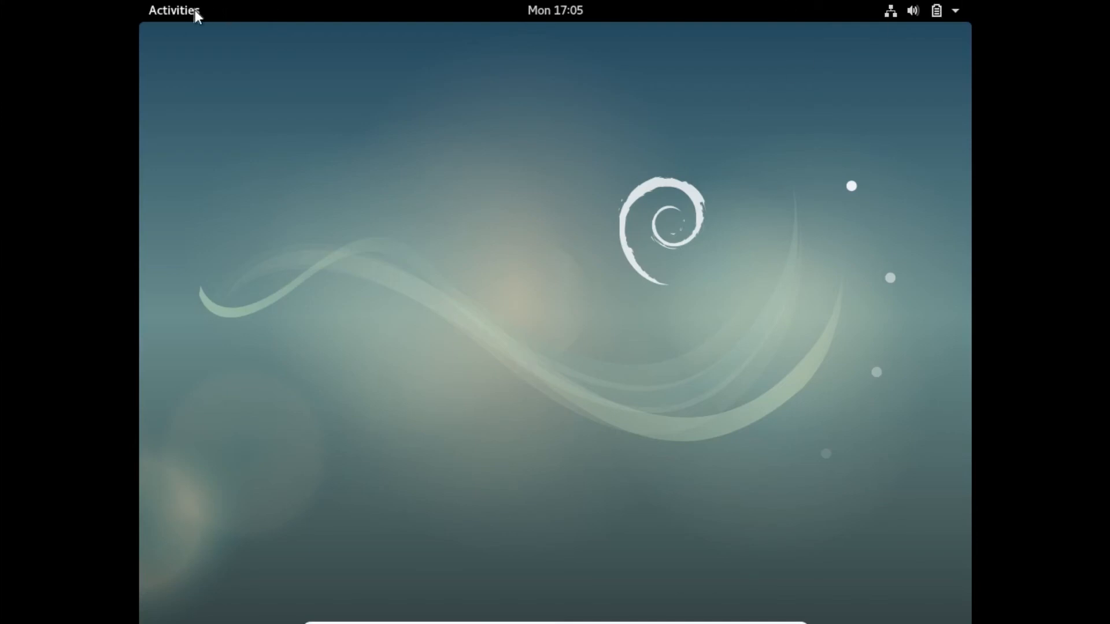
# Browse the installed applications, then restart Debian from the top-right system menu's power options
pyautogui.moveTo(140, 1)
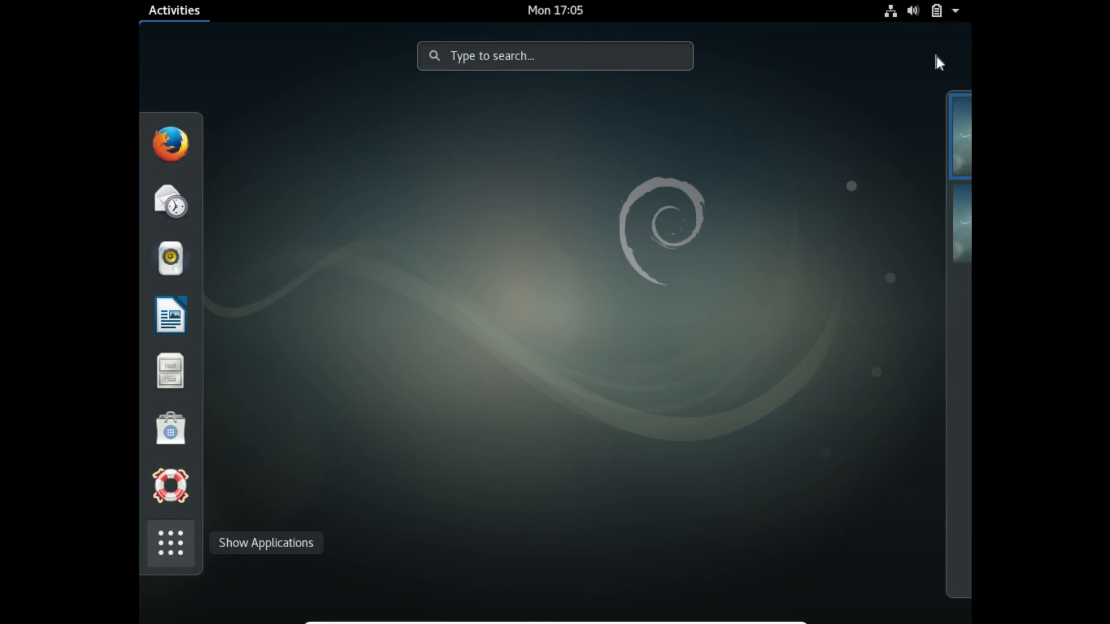
pyautogui.click(170, 543)
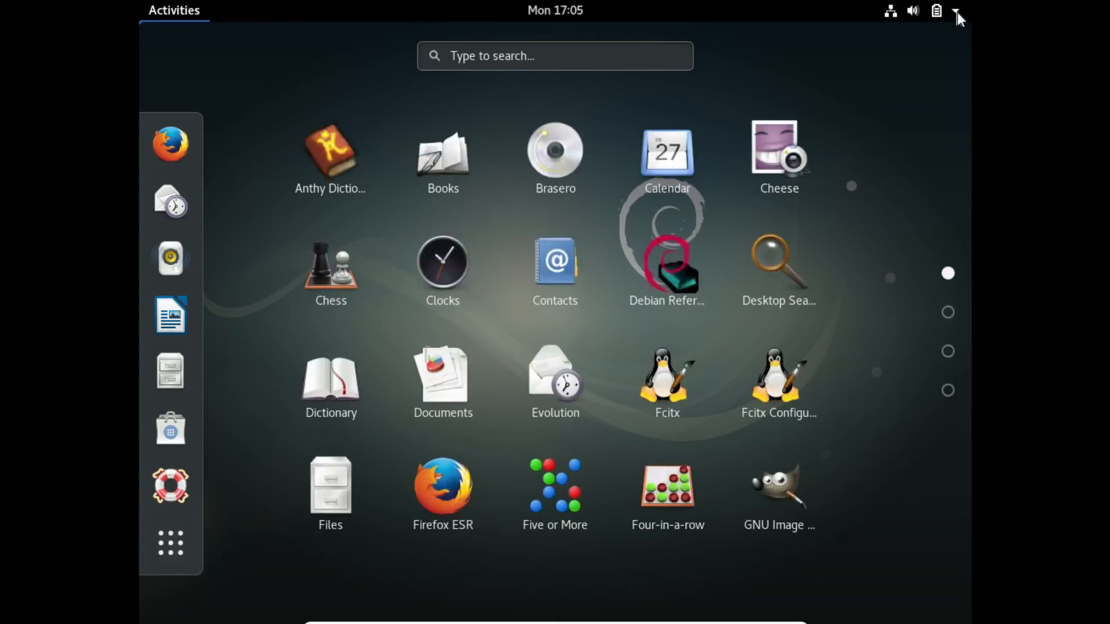
pyautogui.click(957, 12)
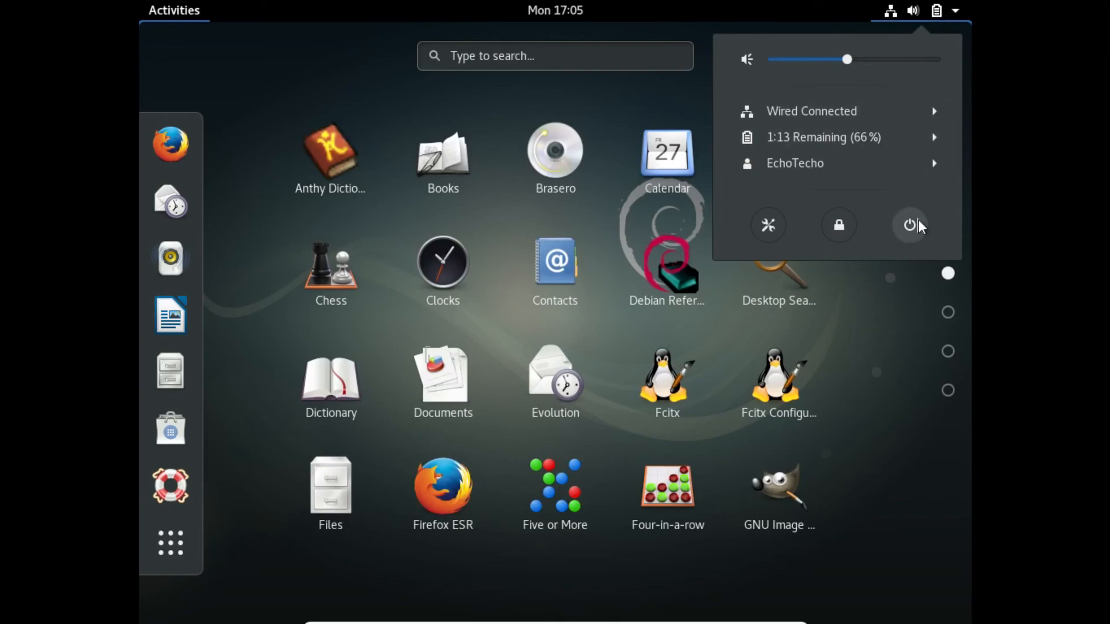
pyautogui.click(916, 223)
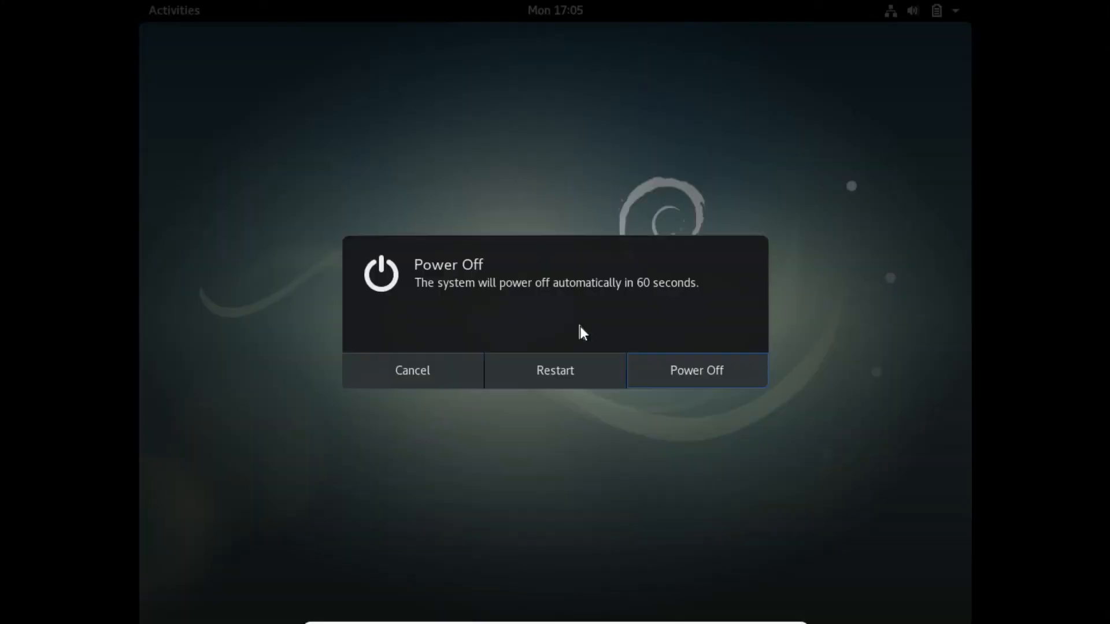
pyautogui.click(576, 364)
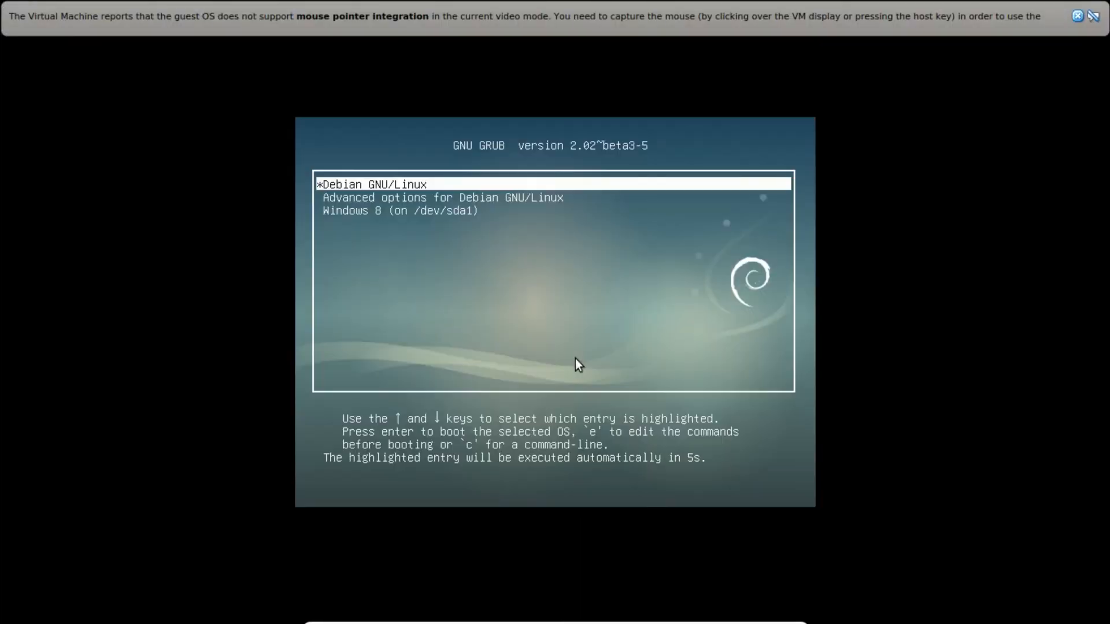
# Boot Windows 8 (on /dev/sda1) from the GRUB menu
pyautogui.press('Down')
pyautogui.press('Down')
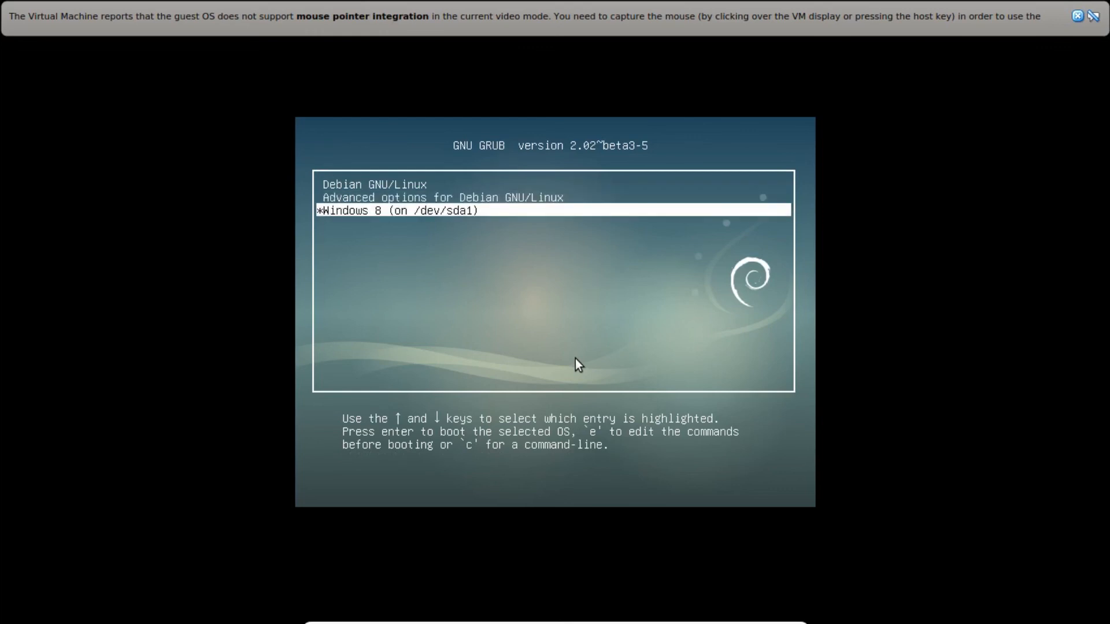
pyautogui.press('Return')
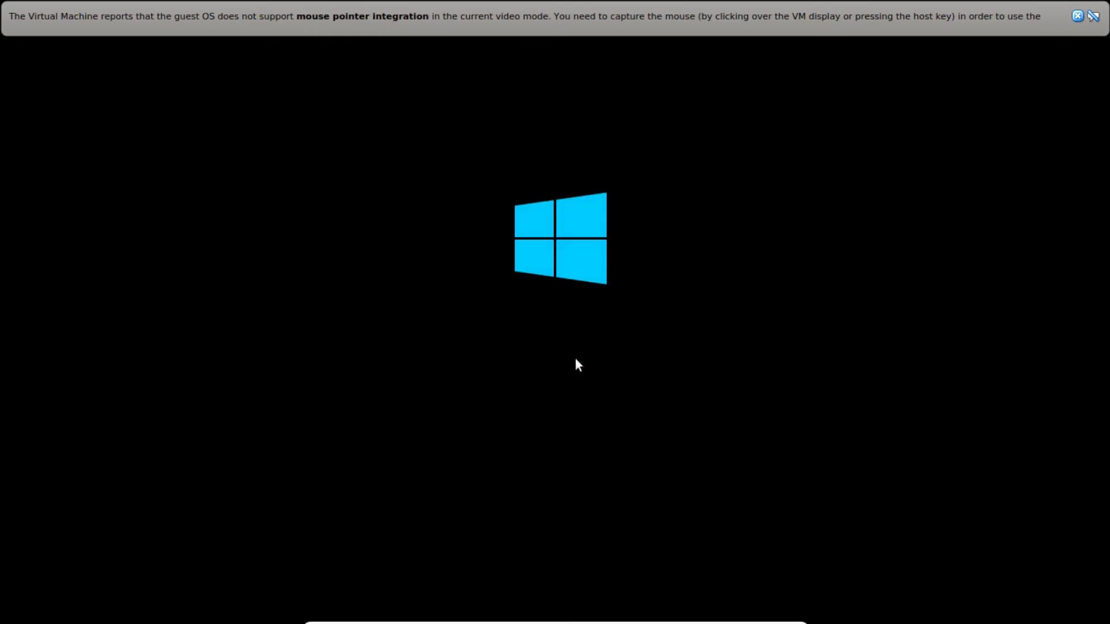